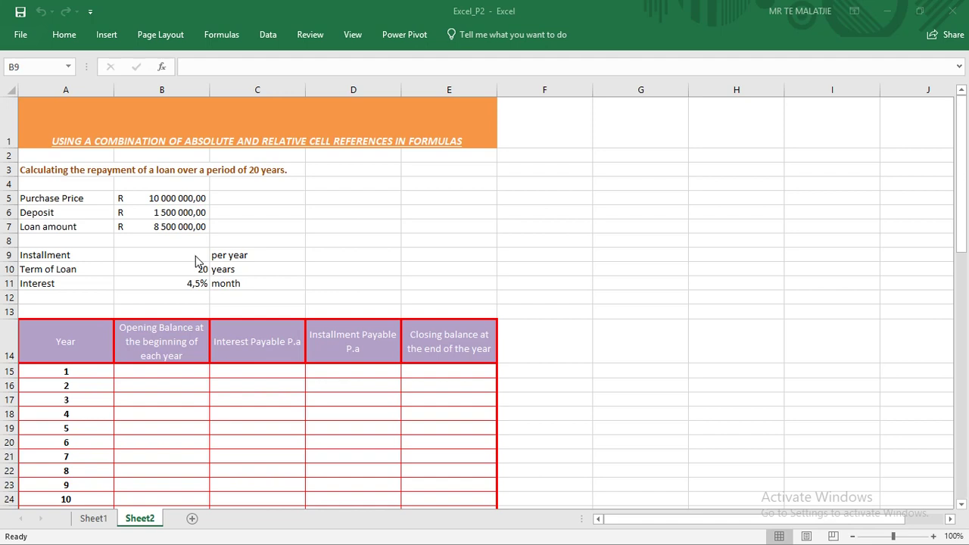
- Start a PMT function in the Installment cell B9 with the interest in B11 as the Rate
left_click(195, 255)
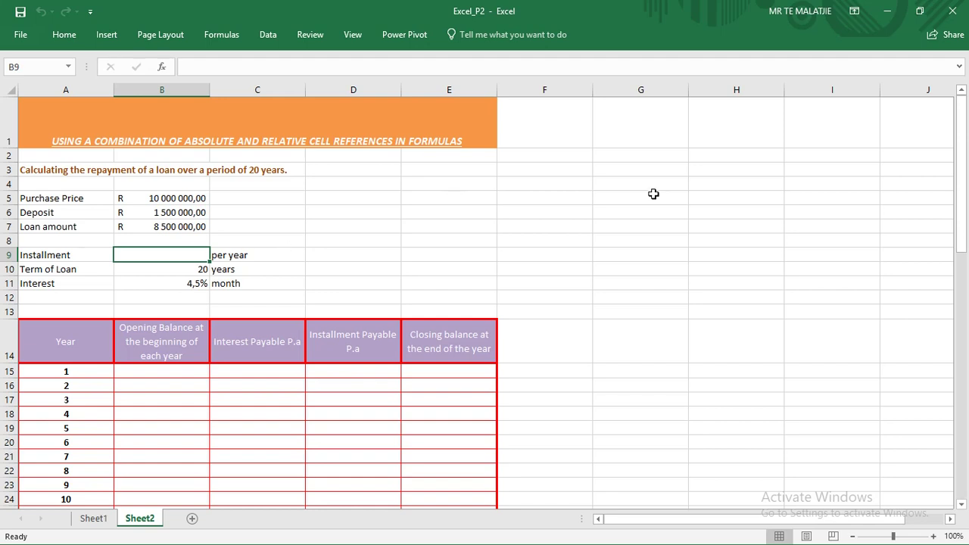
left_click_drag(965, 190, 961, 185)
type("=")
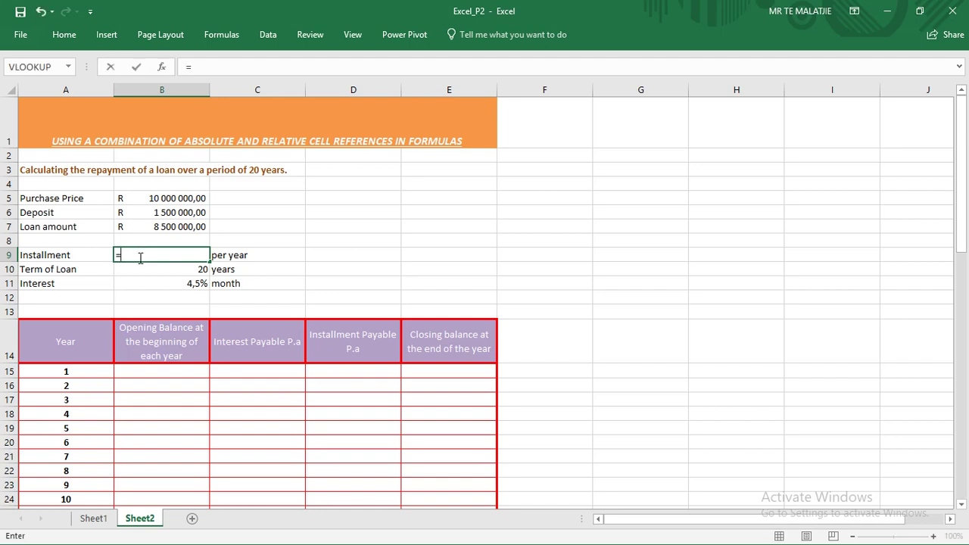
left_click(161, 67)
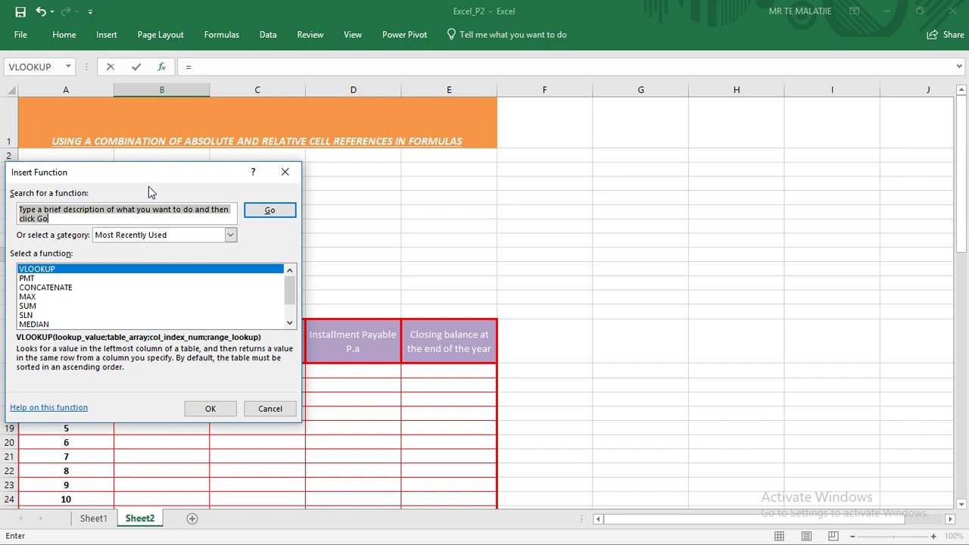
left_click(28, 279)
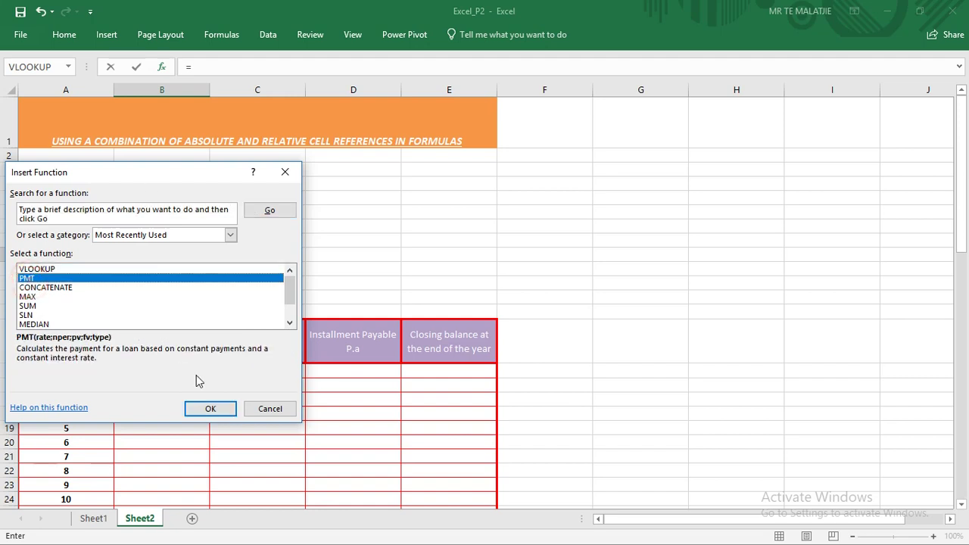
left_click(222, 406)
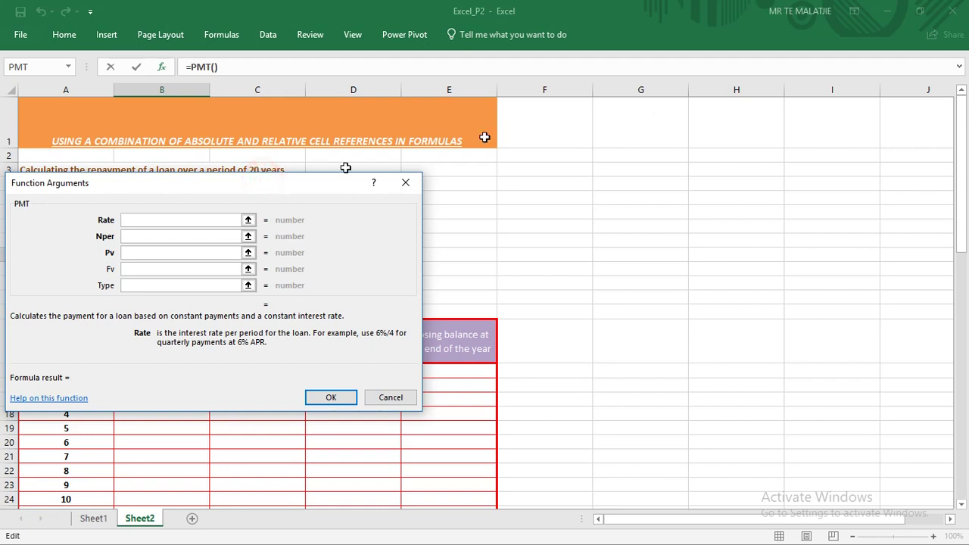
left_click_drag(299, 187, 802, 148)
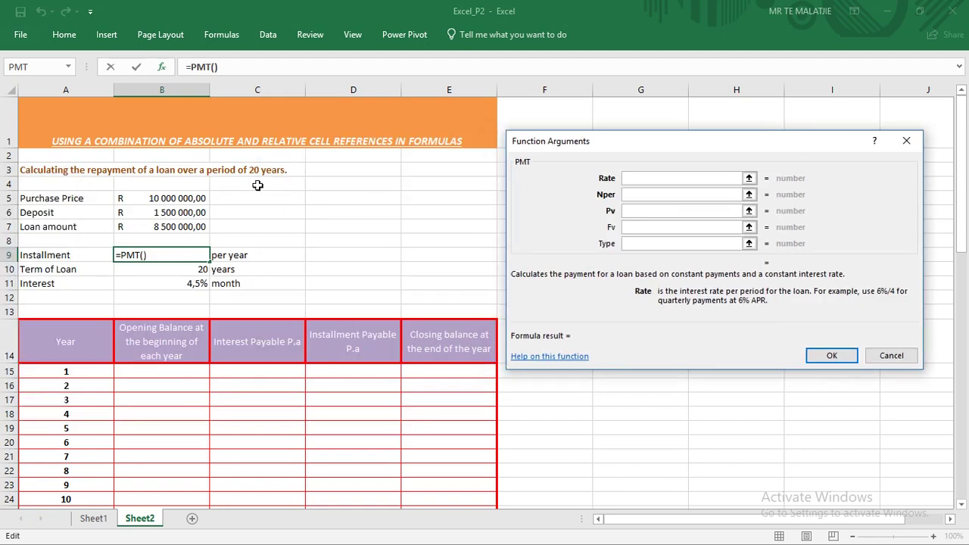
left_click(179, 284)
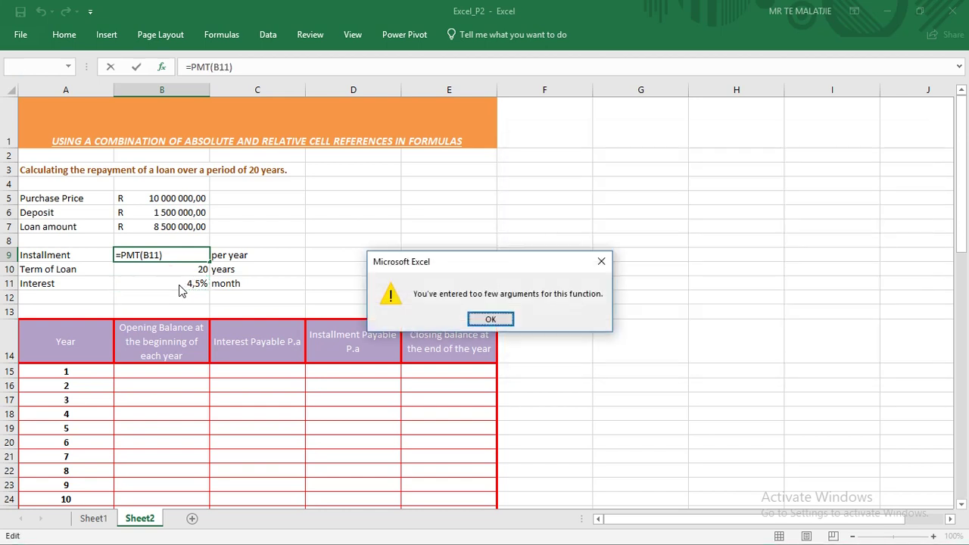
left_click(491, 320)
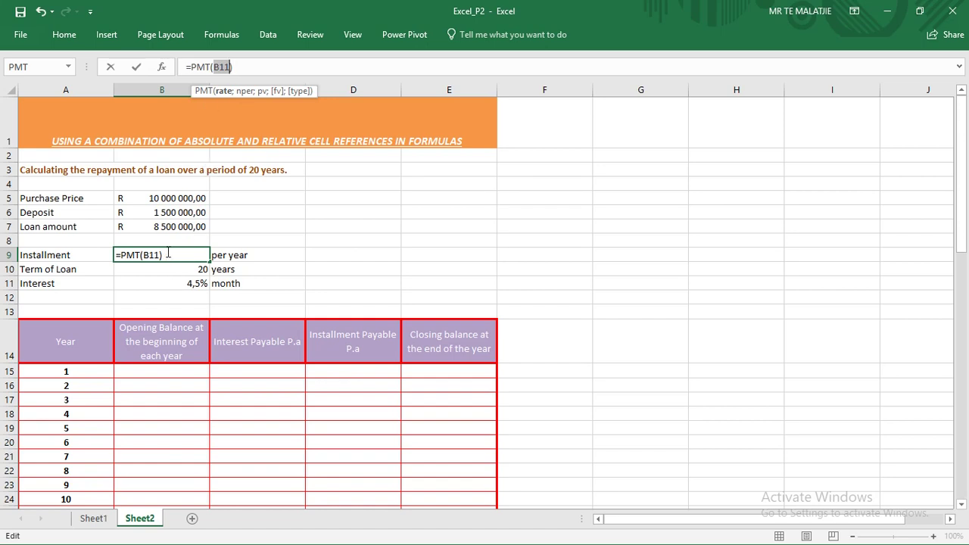
- Complete the PMT arguments with B10 as Nper, -B7 as Pv and 0 as Fv
left_click(162, 67)
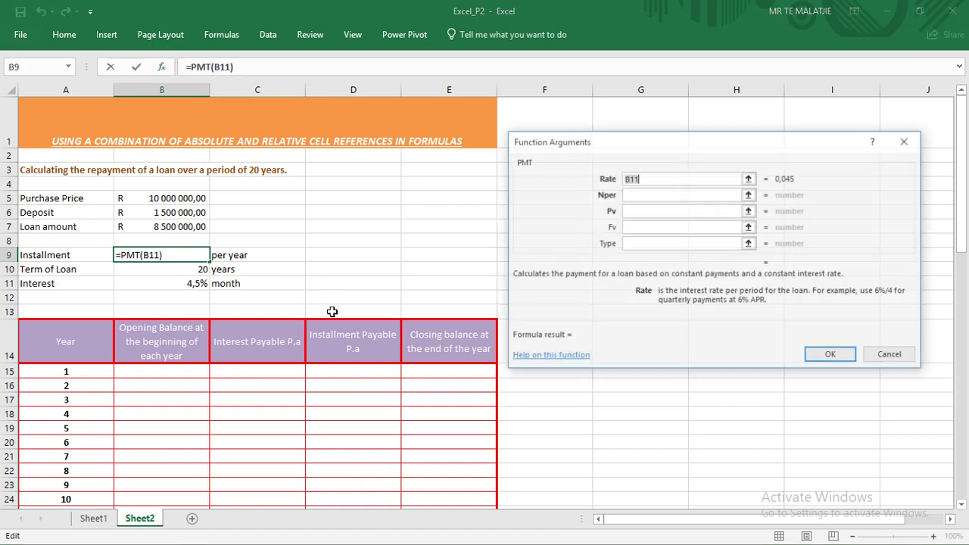
left_click(639, 194)
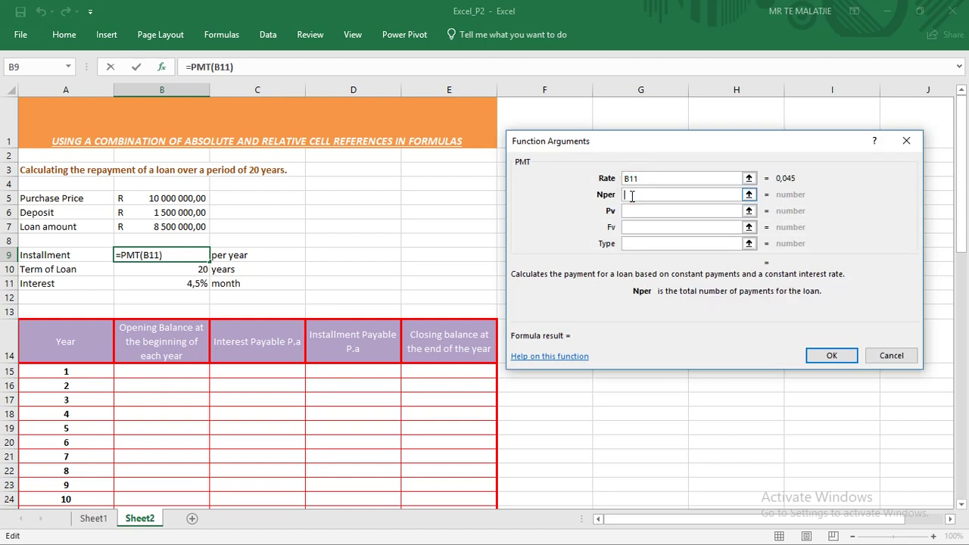
left_click(185, 268)
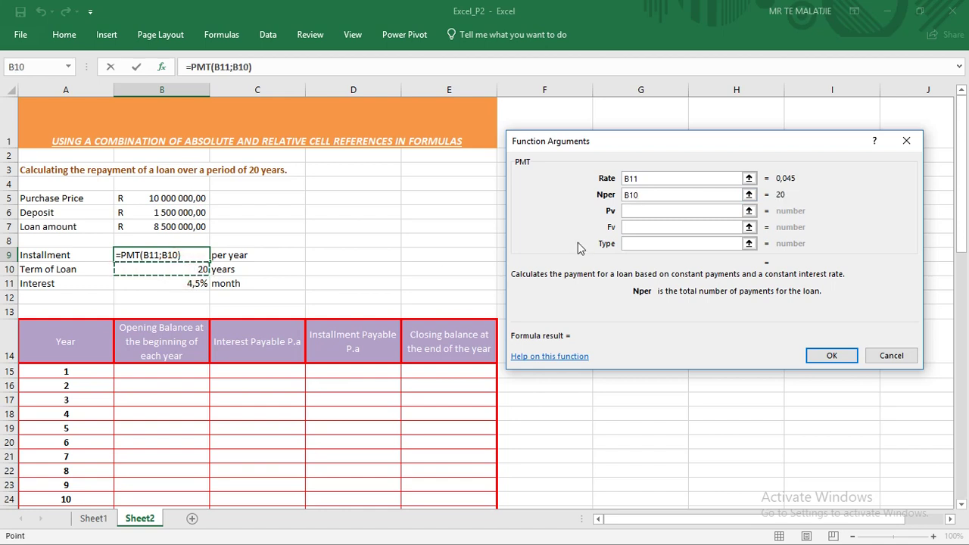
left_click(632, 212)
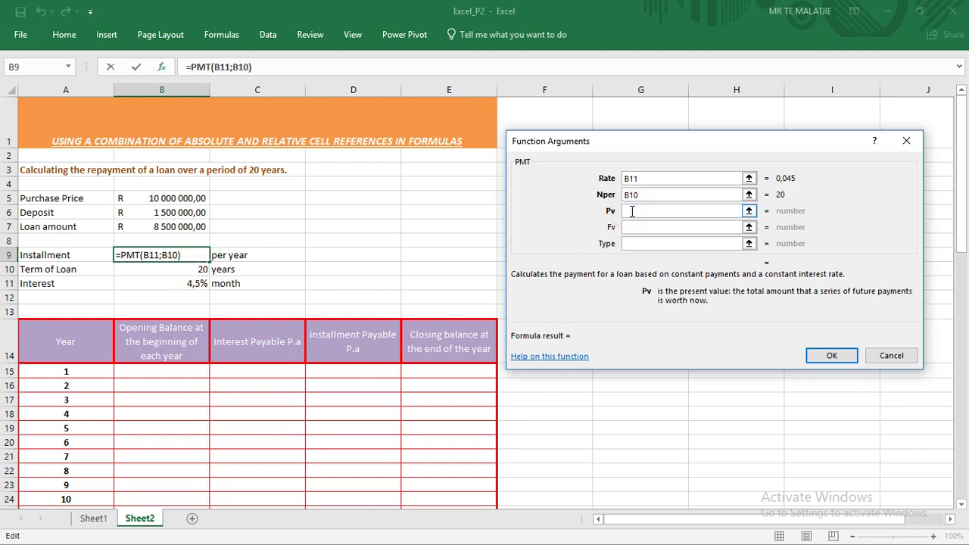
type("-")
left_click(136, 222)
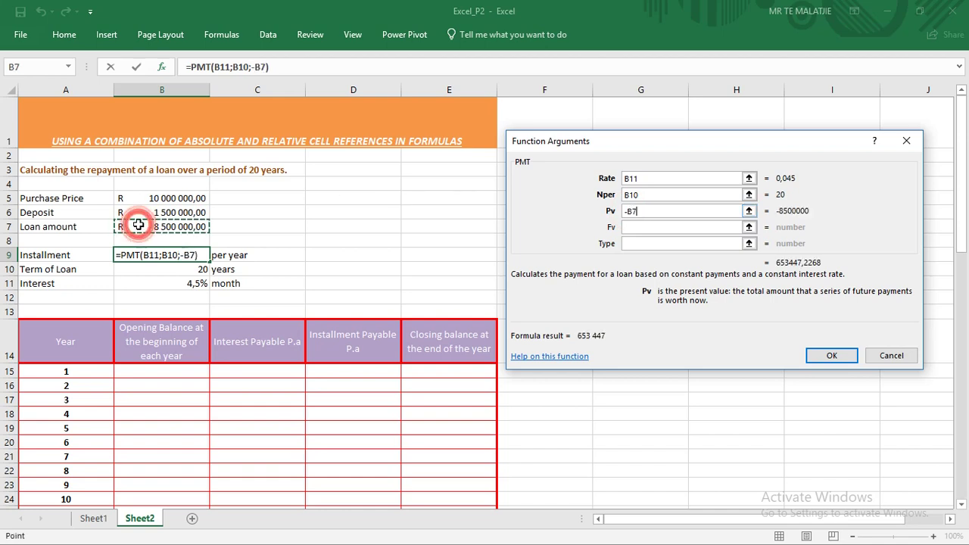
left_click(632, 228)
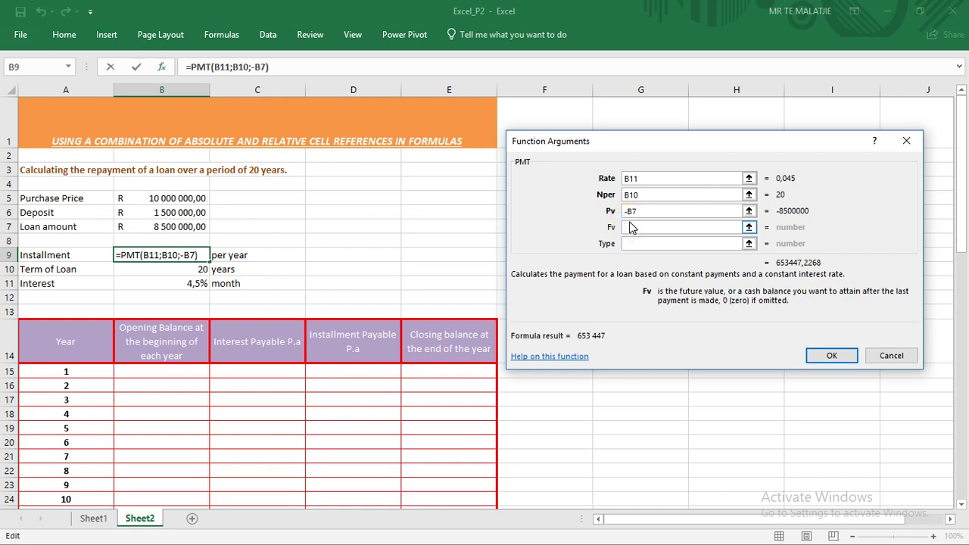
type("0")
left_click(836, 356)
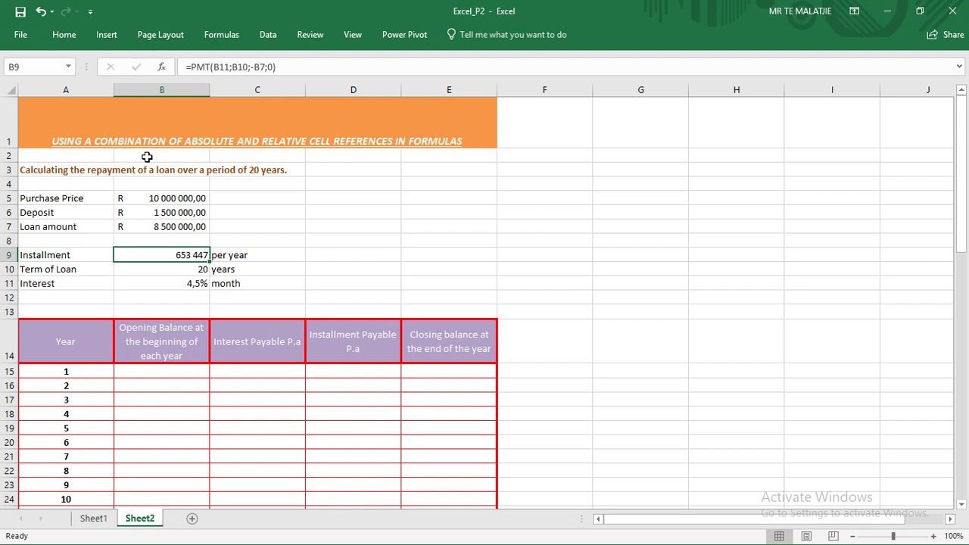
left_click_drag(963, 157, 965, 210)
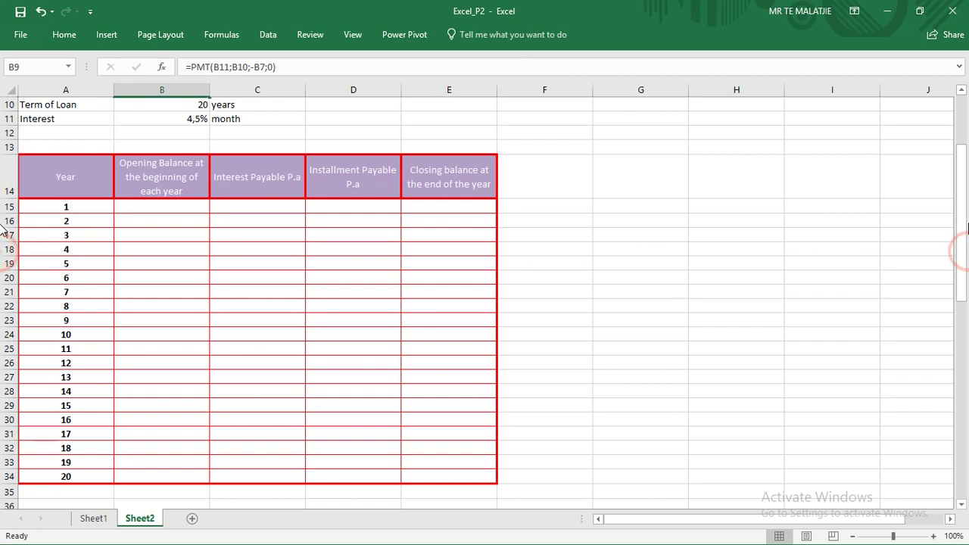
left_click(963, 206)
left_click_drag(963, 206, 961, 155)
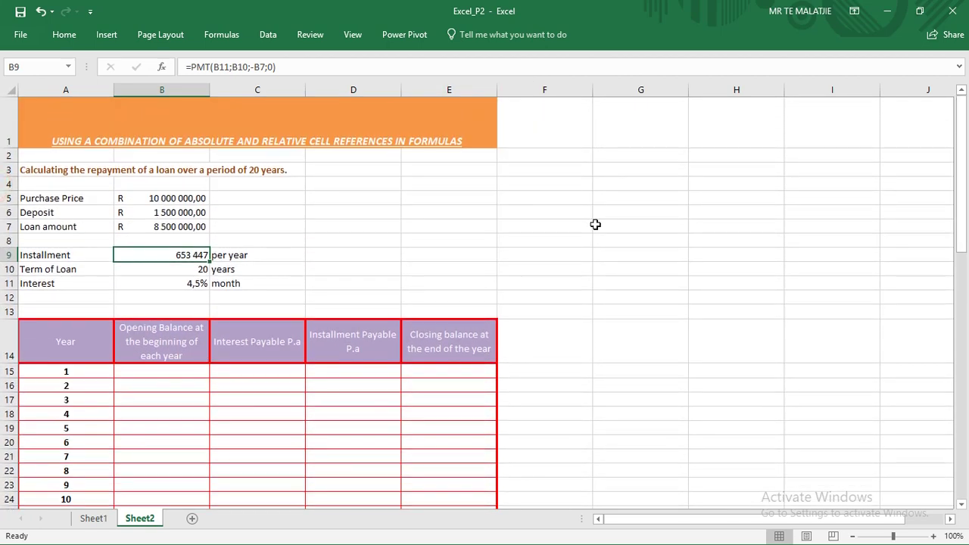
- Begin a formula in B15, the opening balance cell for year 1
left_click(143, 373)
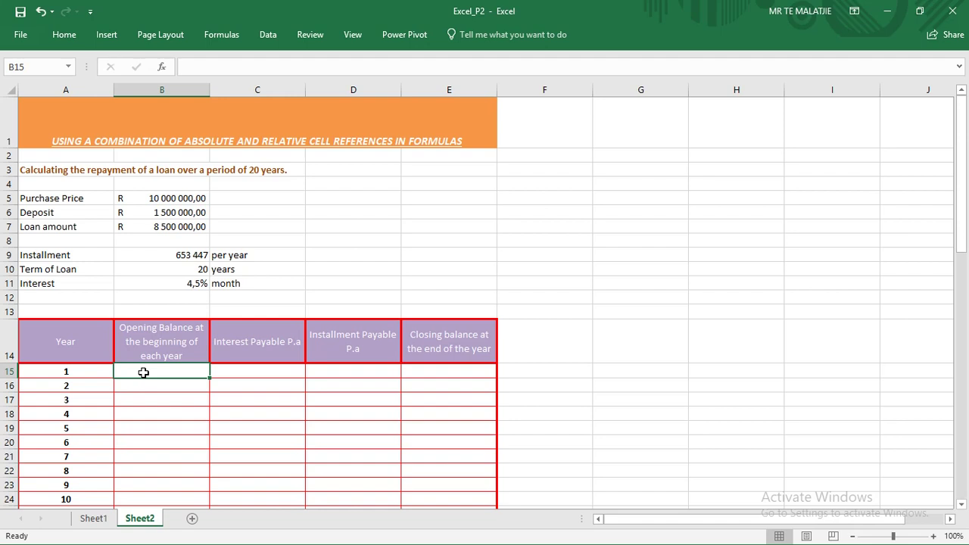
type("3555")
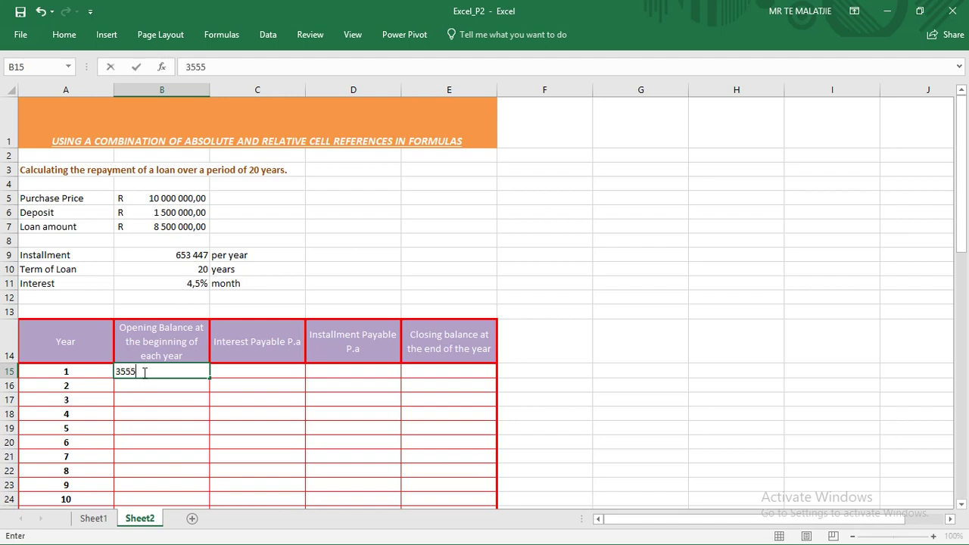
key("BackSpace")
key("BackSpace")
key("BackSpace")
key("BackSpace")
type("=")
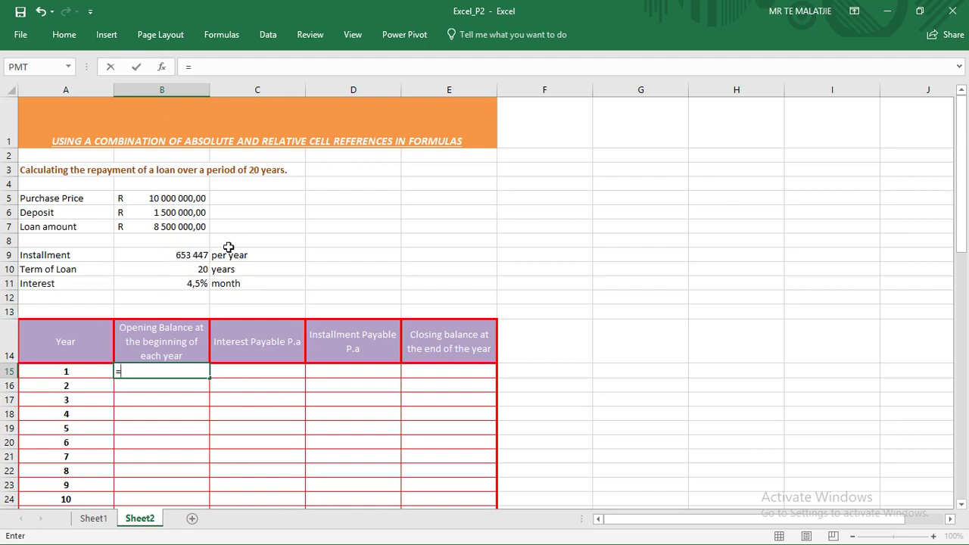
- Try referencing the installment as absolute $B$9 in the B15 formula, and clear the reference again
left_click(183, 256)
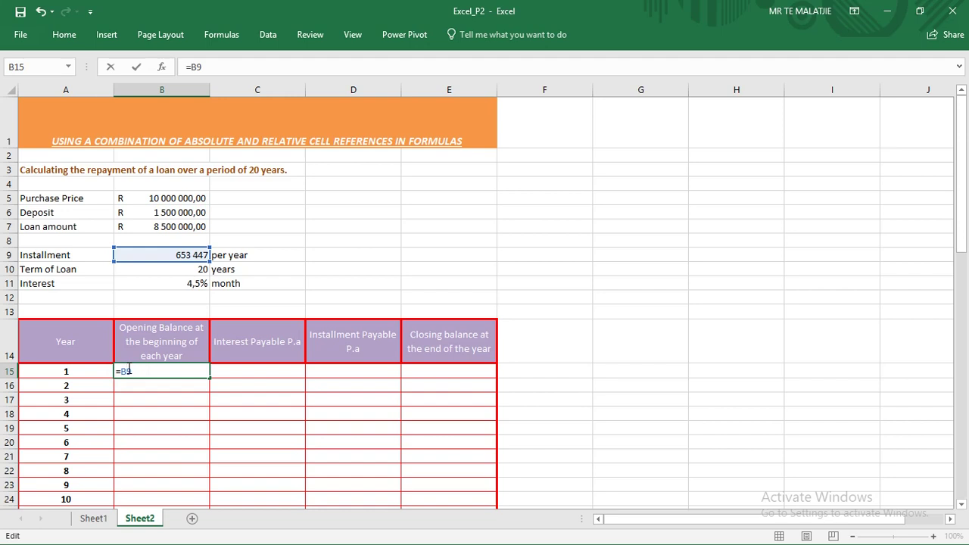
type("$")
left_click(123, 370)
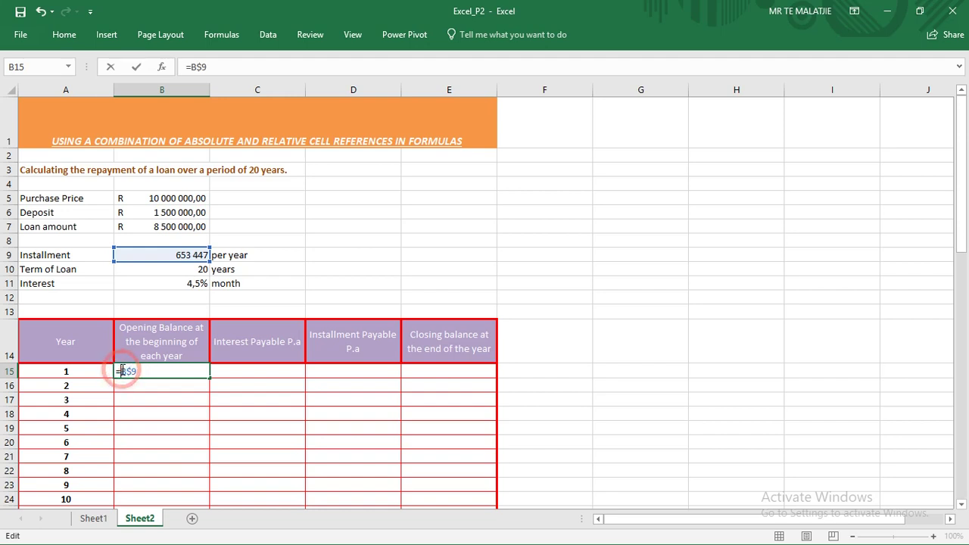
type("$")
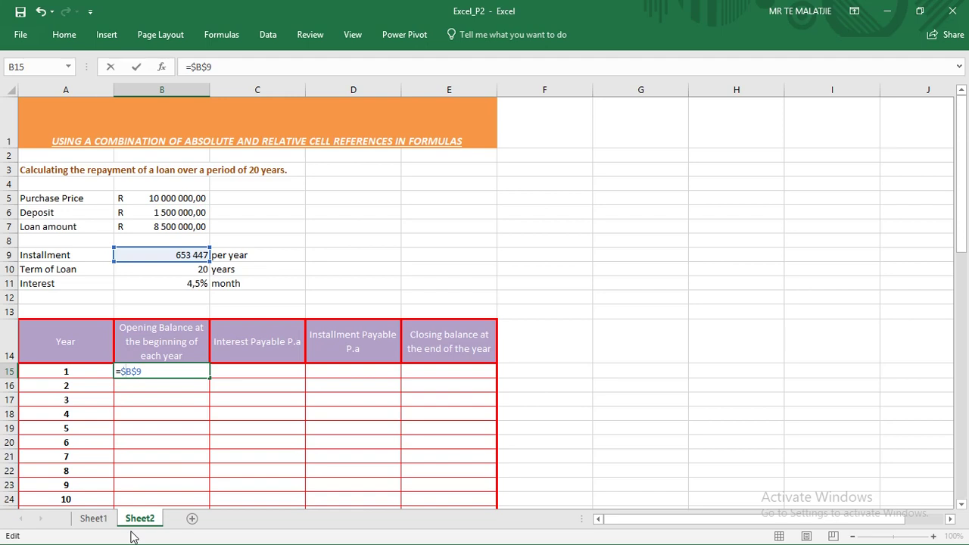
key("F4")
left_click(130, 371)
key("BackSpace")
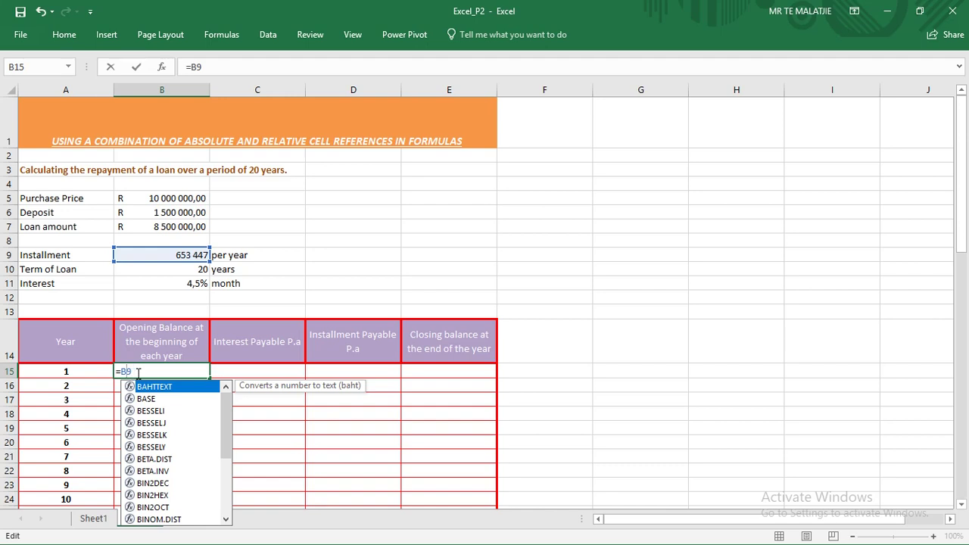
key("Right")
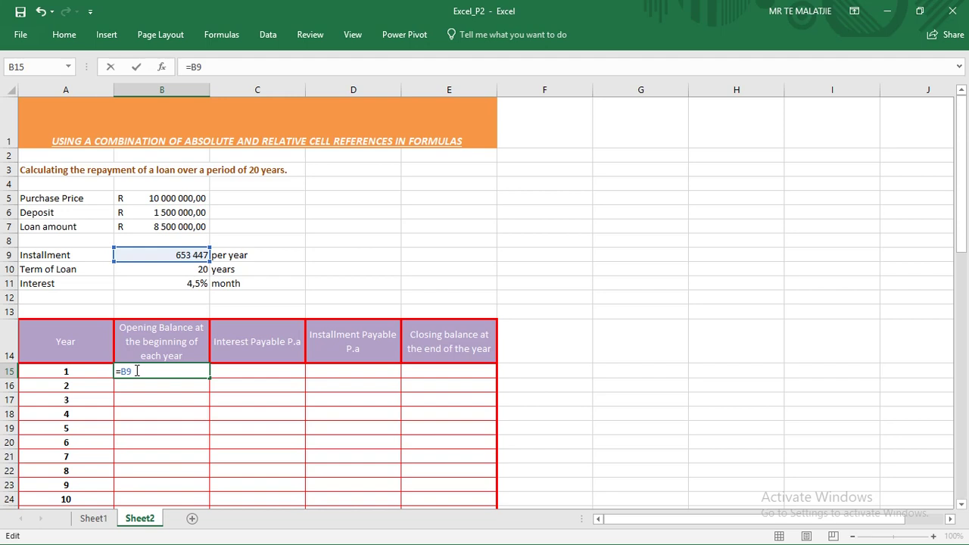
double_click(131, 372)
key("BackSpace")
key("BackSpace")
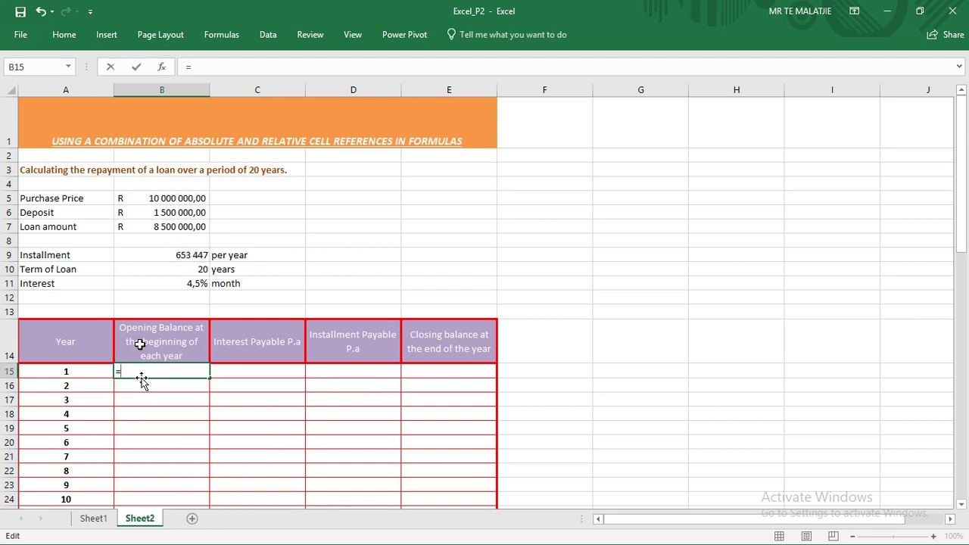
- Set the year 1 opening balance to the loan amount with =B7
left_click(176, 226)
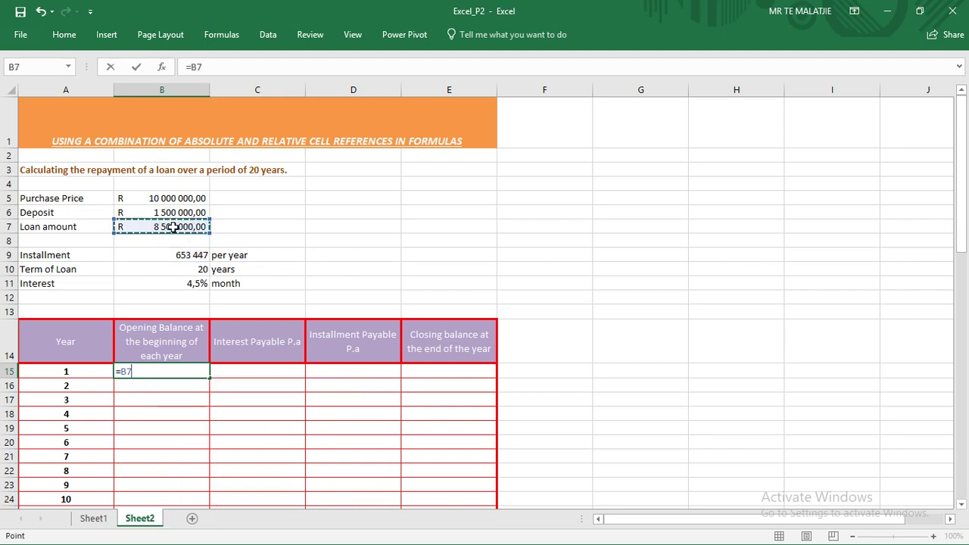
key("Return")
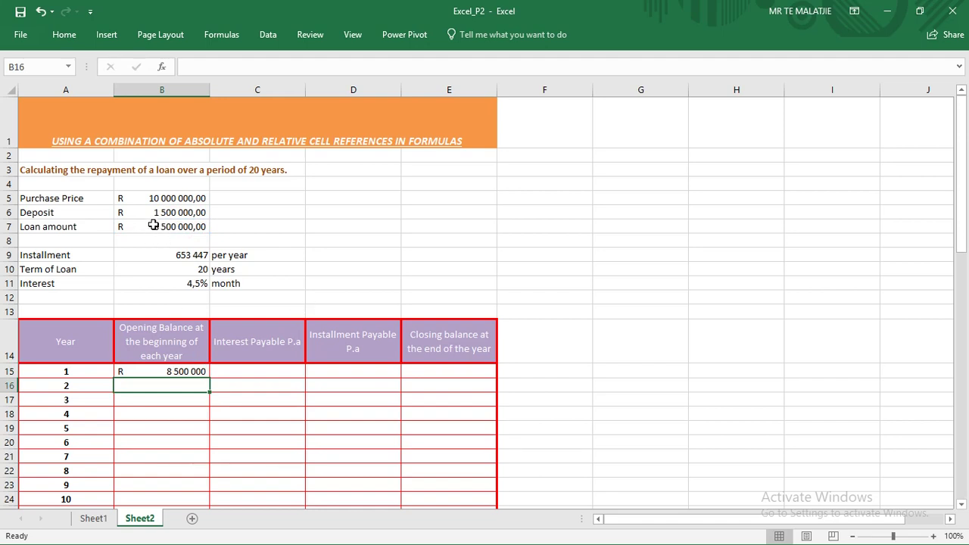
- Calculate the year 1 interest payable in C15 with =B15*$B$11, keeping the interest rate reference absolute
left_click(231, 374)
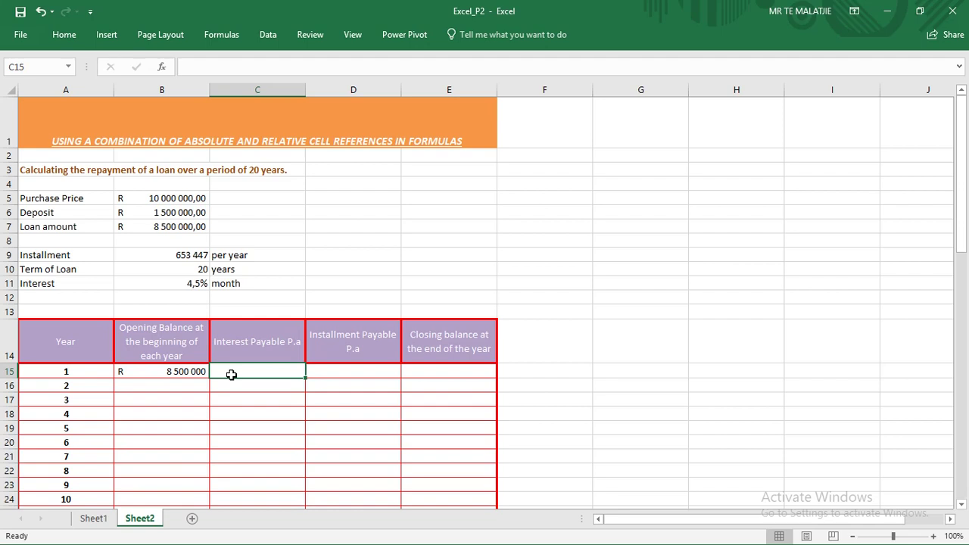
type("=")
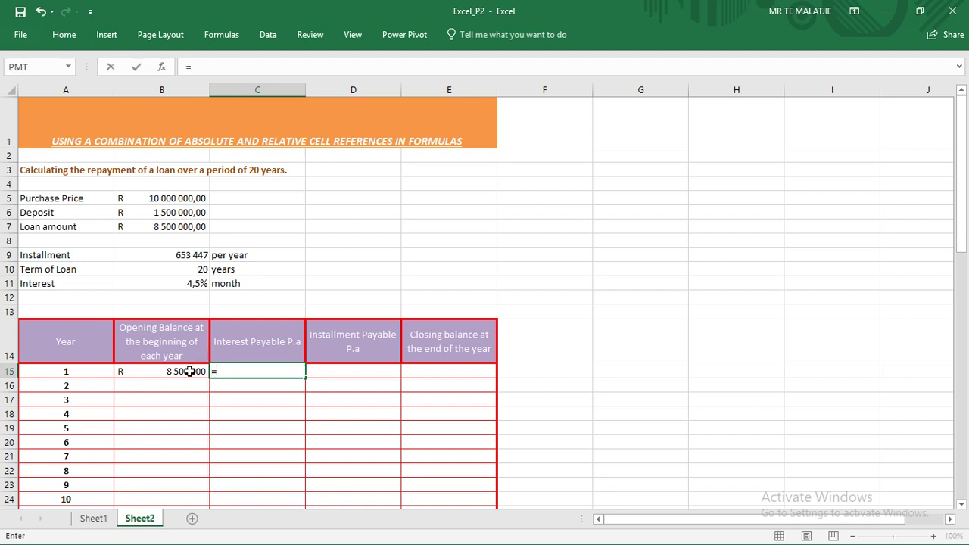
left_click(186, 373)
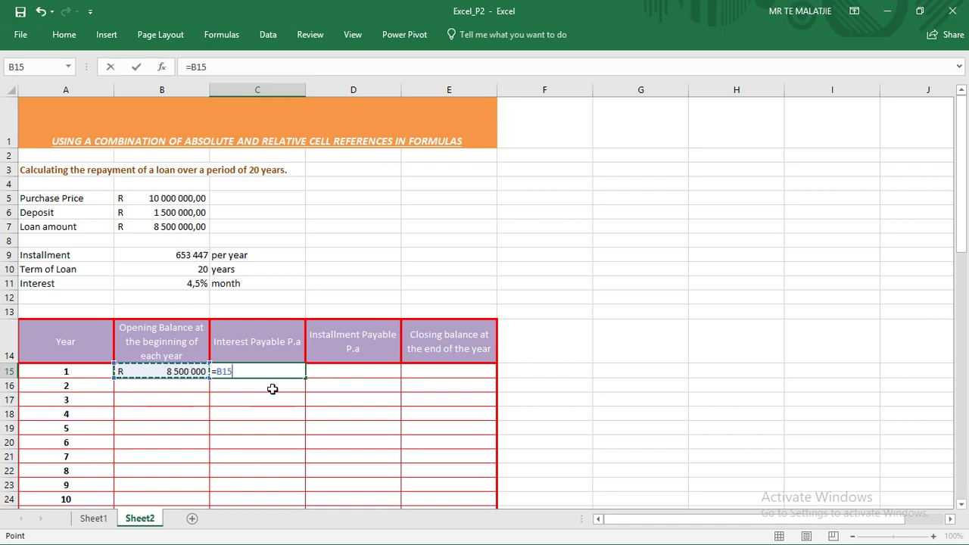
type("*")
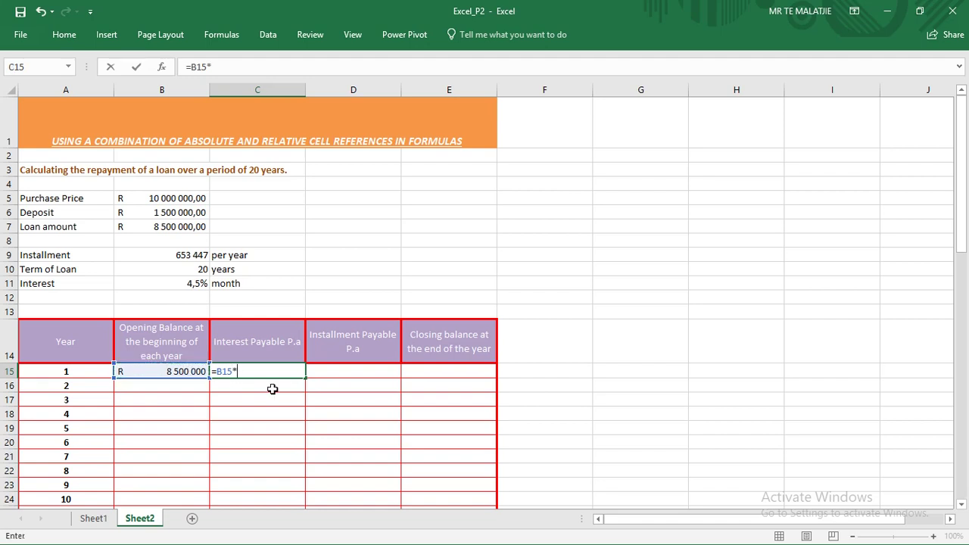
left_click(190, 285)
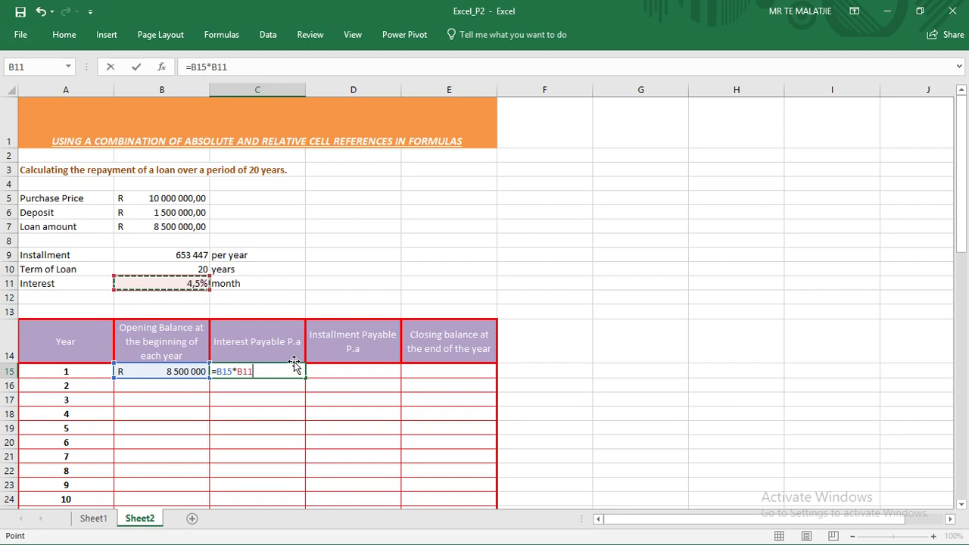
left_click(246, 371)
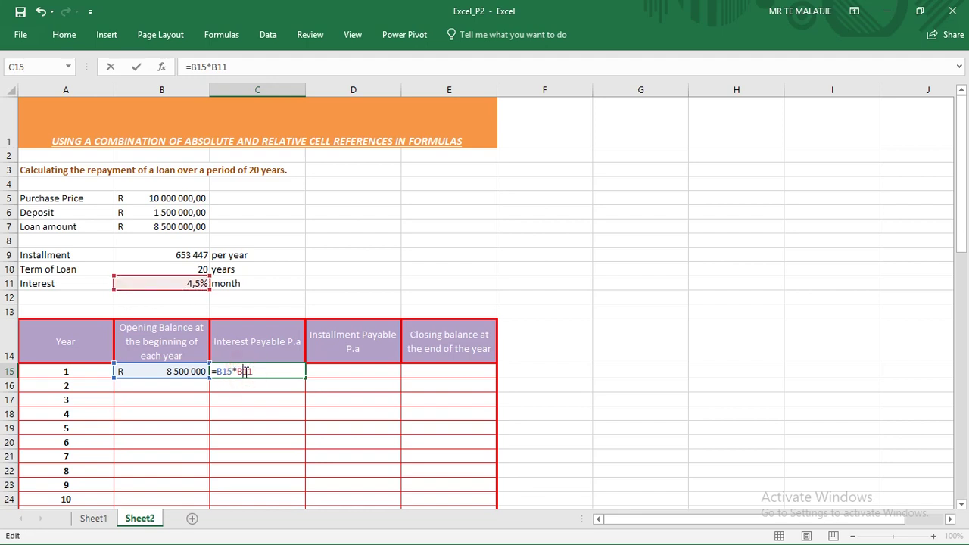
type("$")
left_click(237, 371)
type("$")
left_click(227, 284)
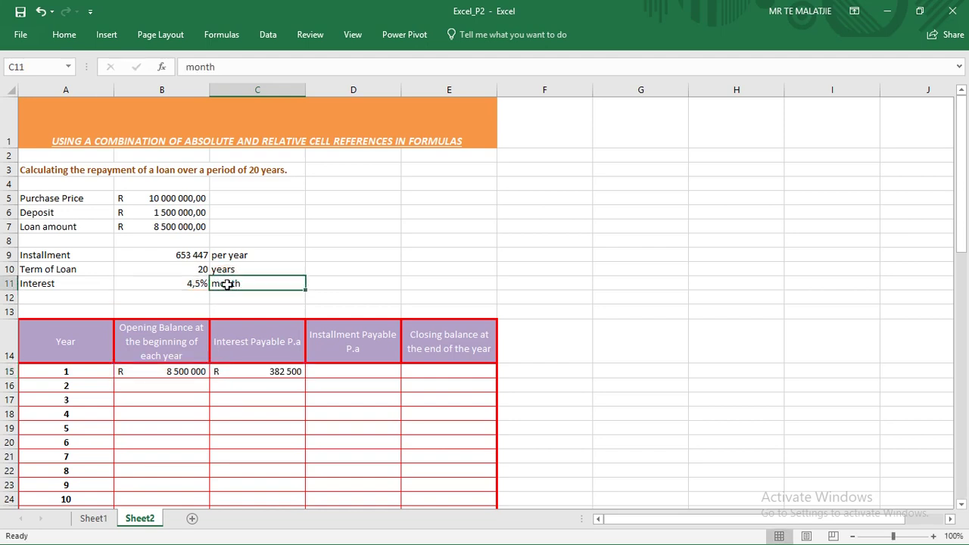
- Re-enter the year 1 interest payable in C15 as =B15*$B$11*12, with an absolute rate reference and the monthly rate multiplied by 12
left_click(255, 372)
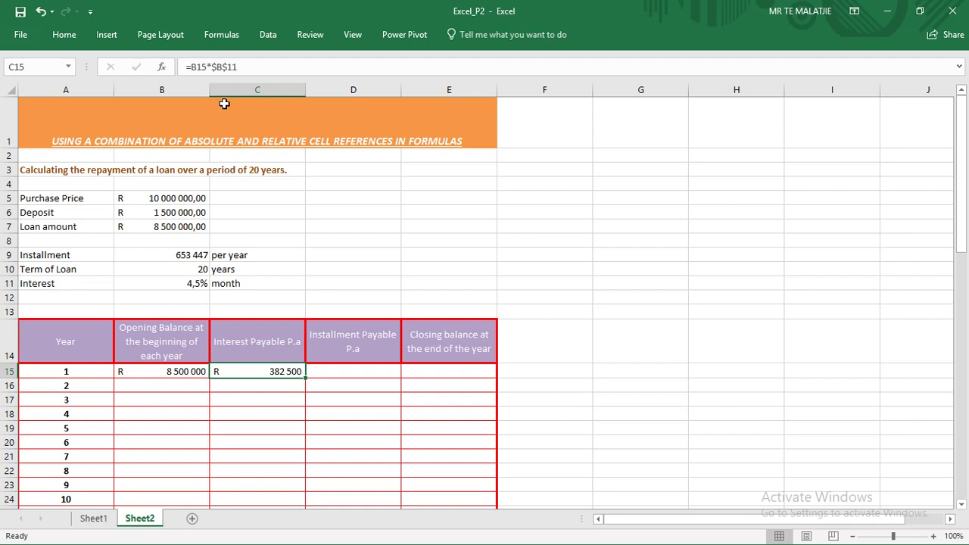
left_click(163, 73)
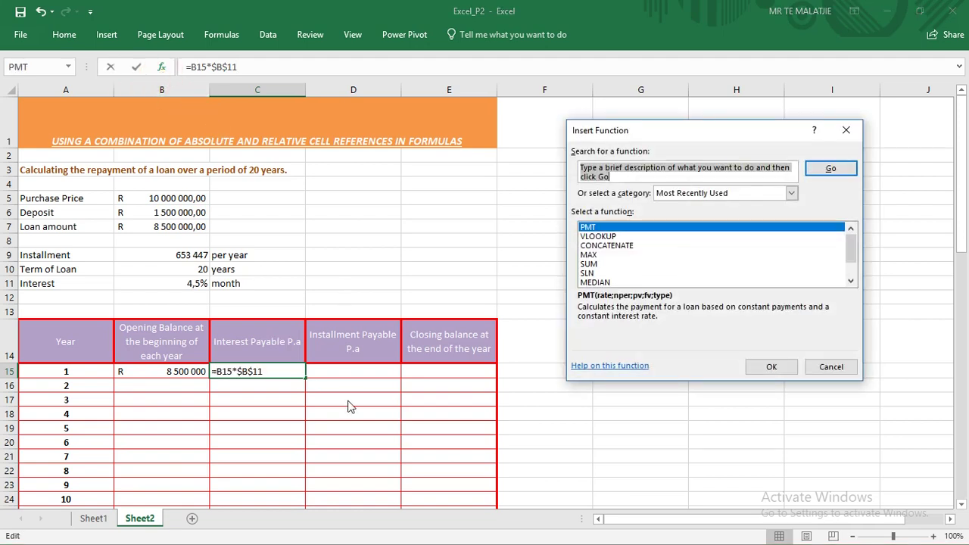
left_click(831, 366)
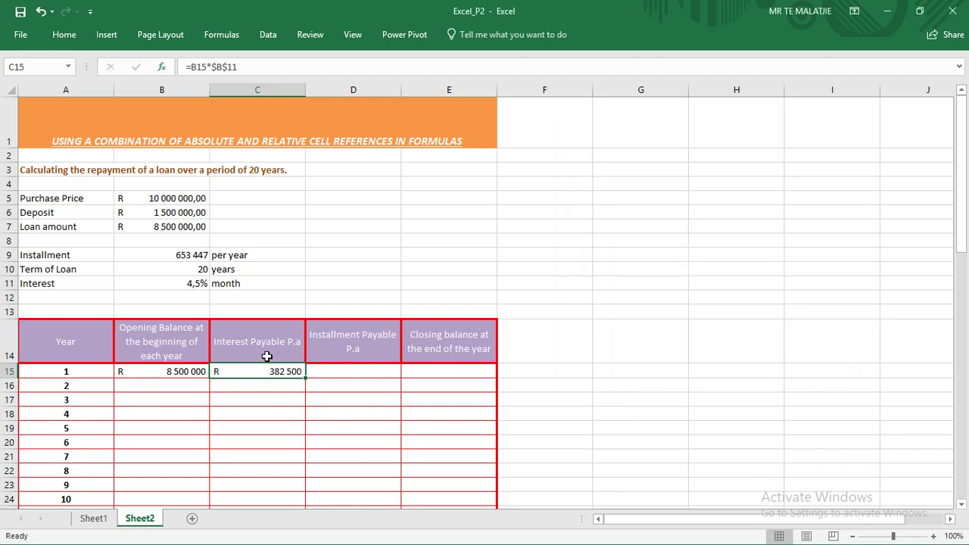
type("=")
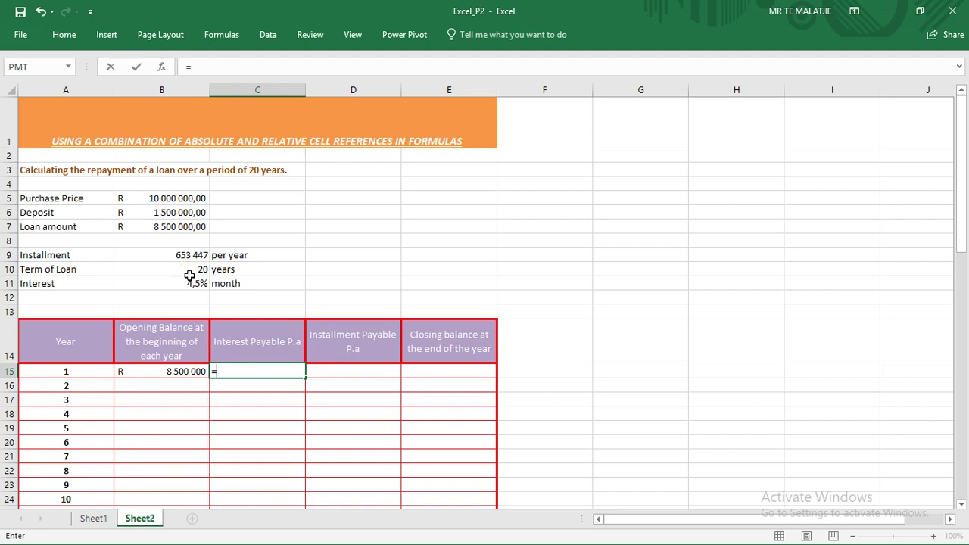
left_click(141, 372)
type("*")
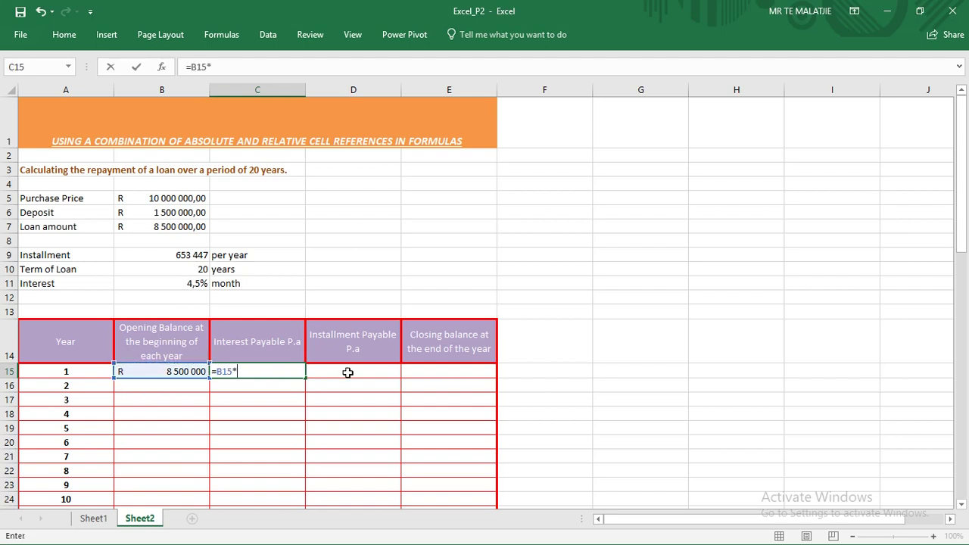
left_click(185, 281)
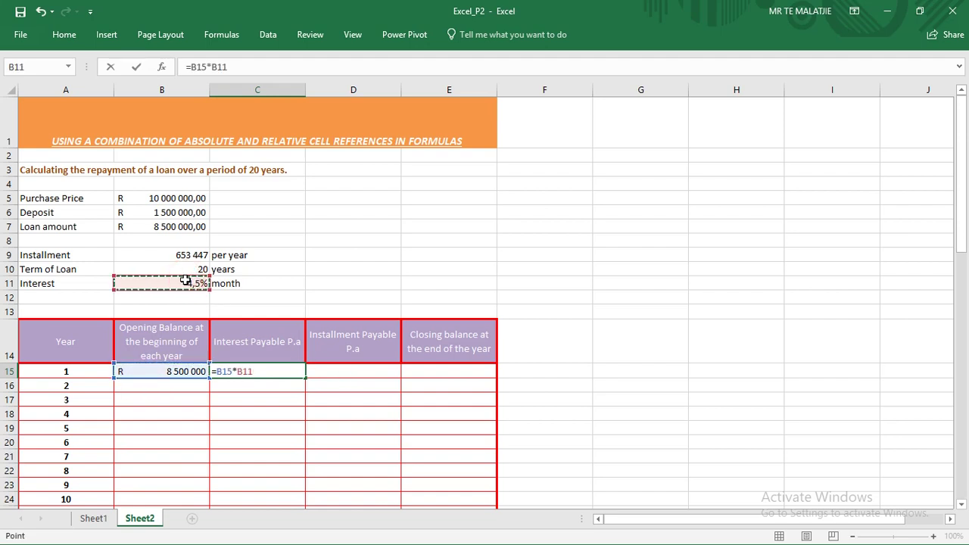
left_click(247, 372)
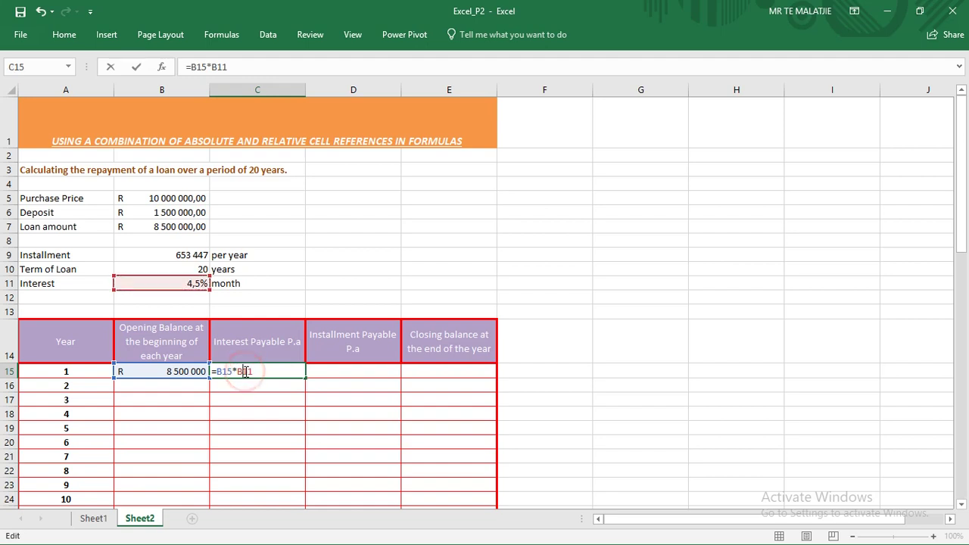
type("$")
left_click(238, 371)
type("$")
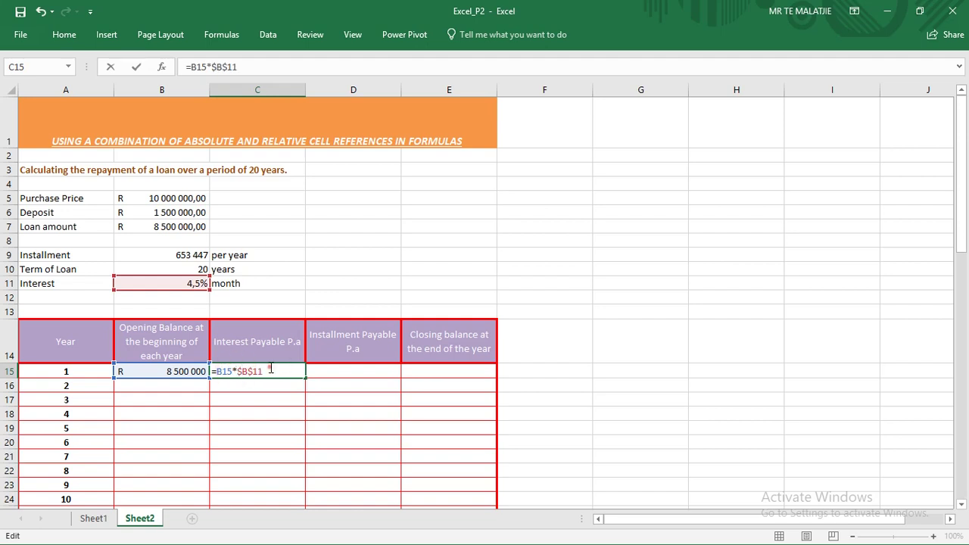
left_click(271, 371)
type("*12")
key("Return")
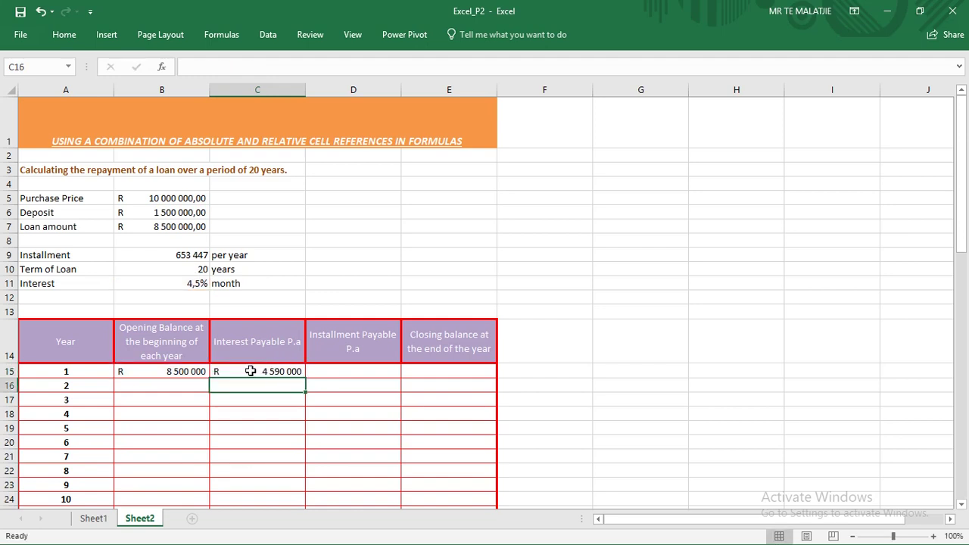
- Set the year 1 installment payable in D15 to the calculated installment with the absolute reference =$B$9
left_click(321, 375)
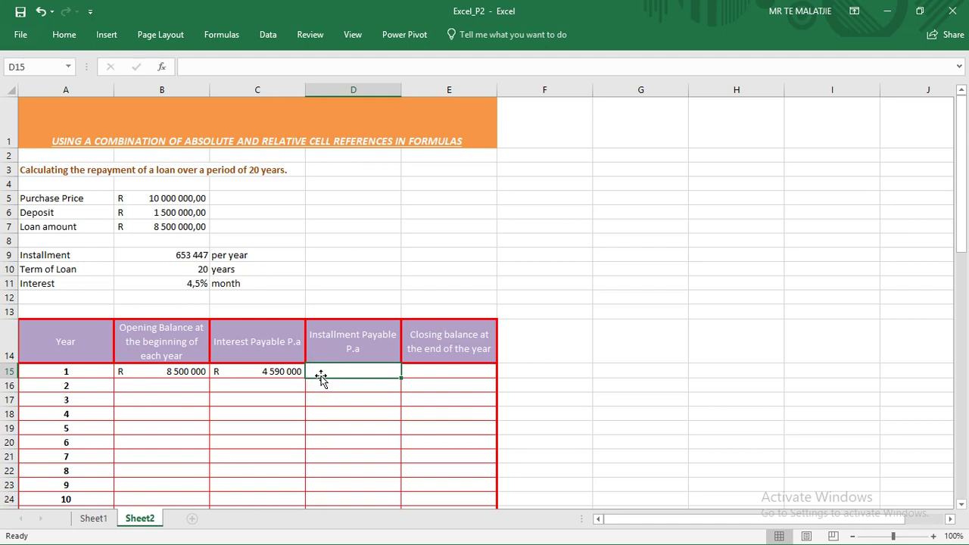
type("=")
left_click(151, 256)
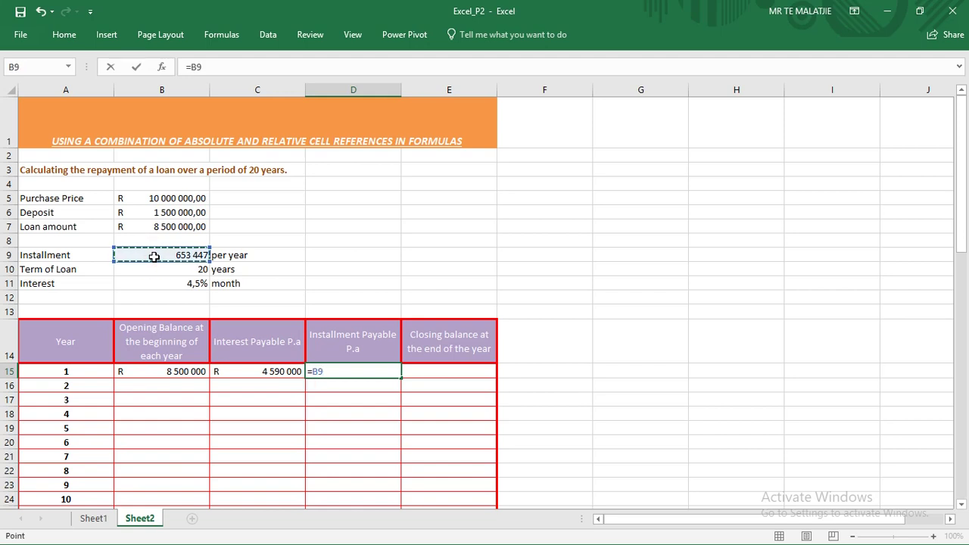
left_click(320, 371)
type("$")
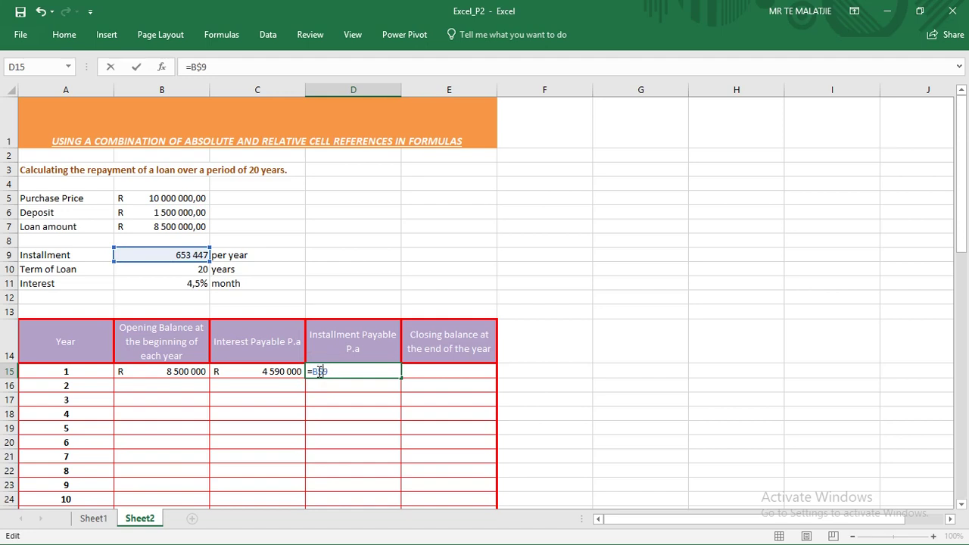
left_click(314, 371)
type("$")
key("Return")
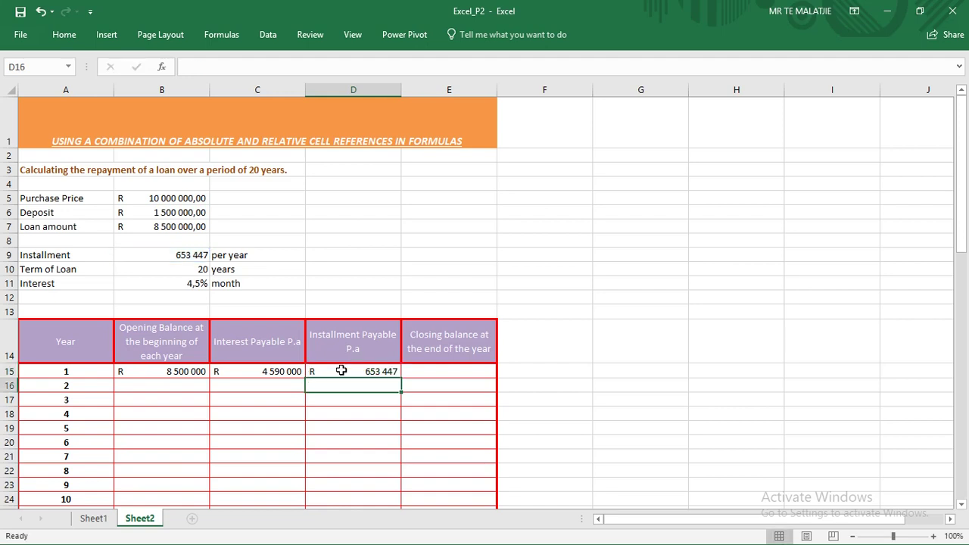
- Calculate the year 1 closing balance in E15 with =B15+C15-D15, using relative references
left_click(423, 377)
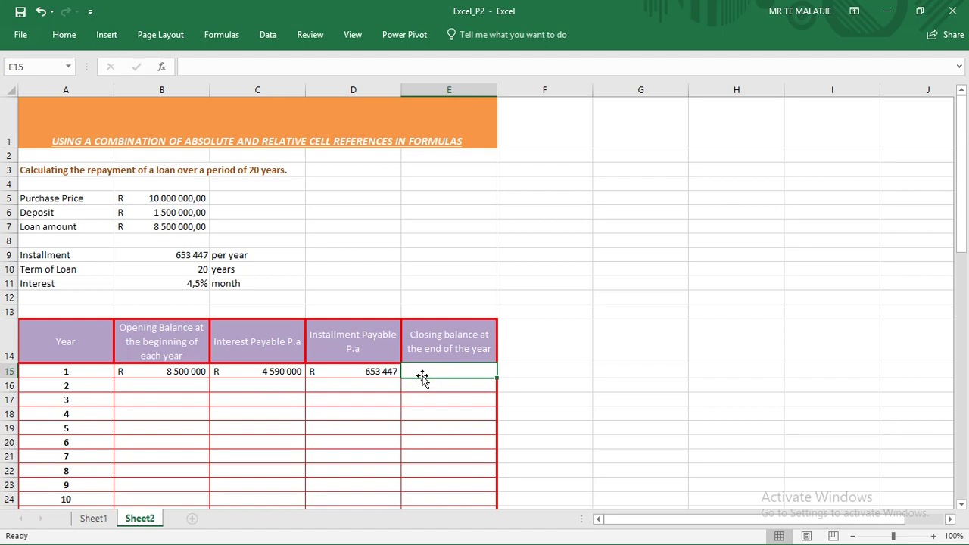
type("+")
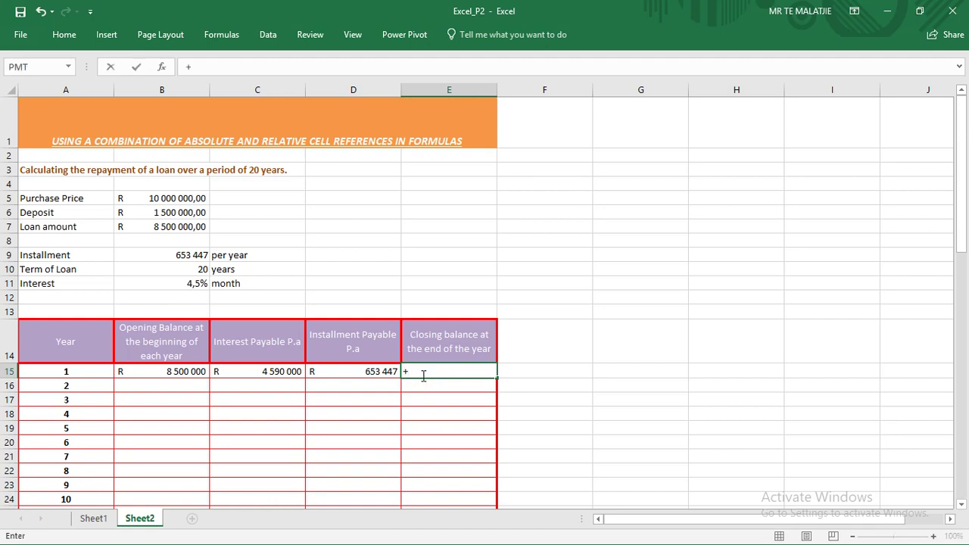
key("BackSpace")
type("=")
left_click(163, 372)
type("+")
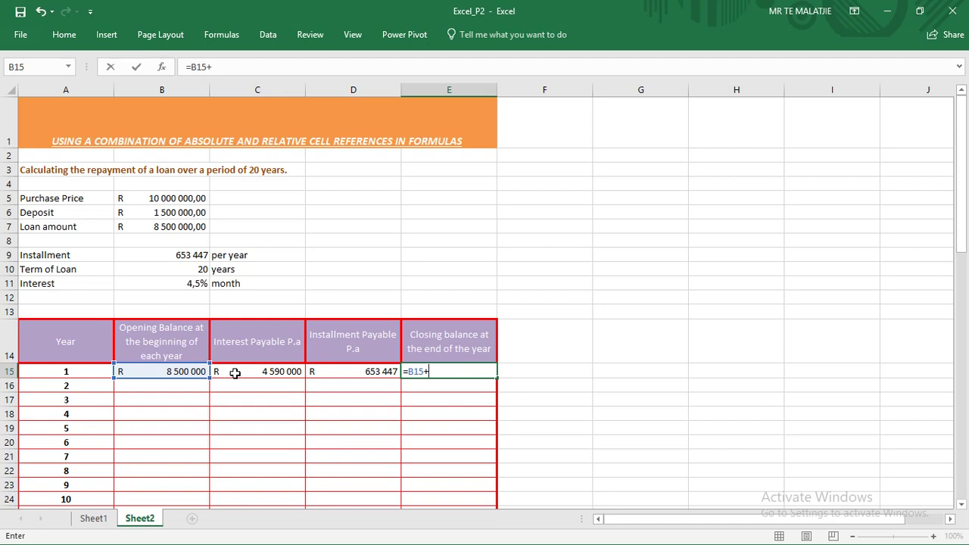
left_click(259, 373)
type("-")
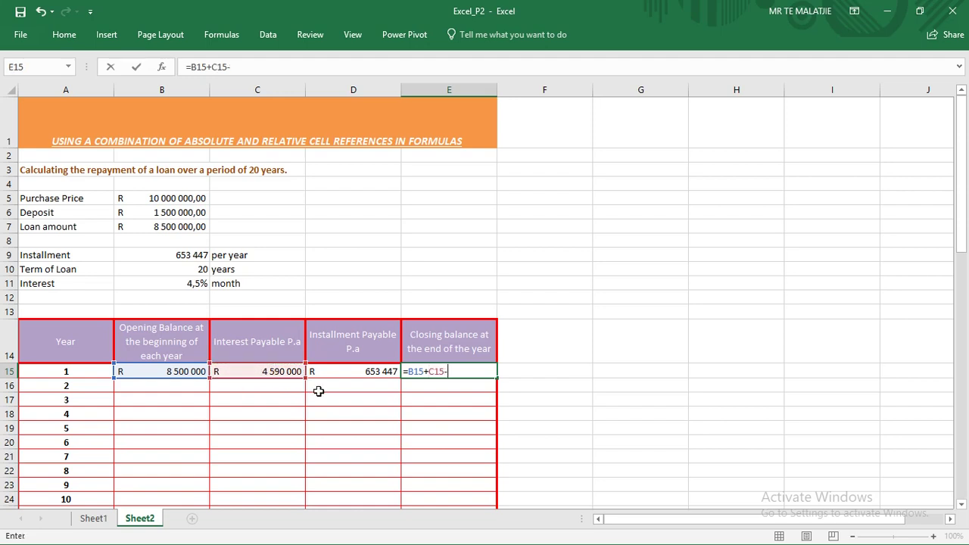
left_click(365, 372)
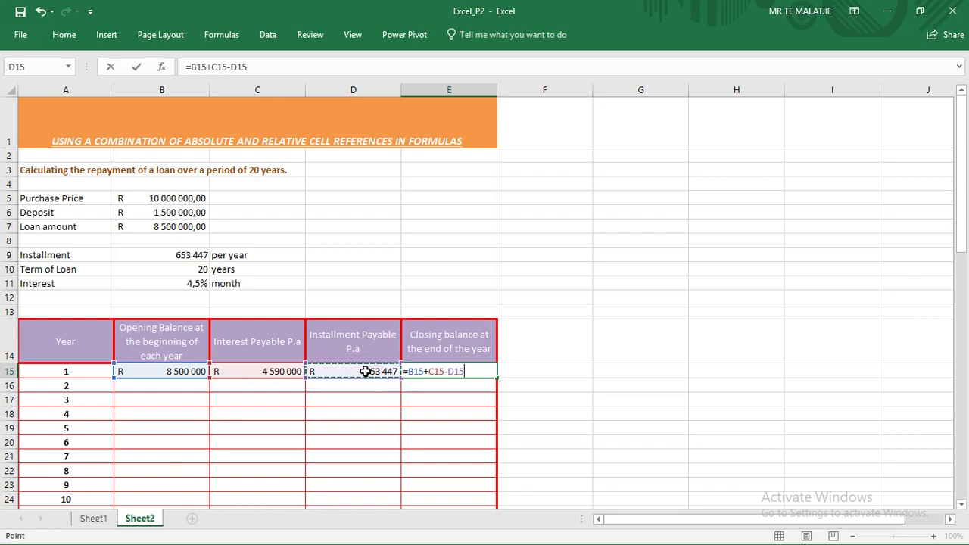
key("Return")
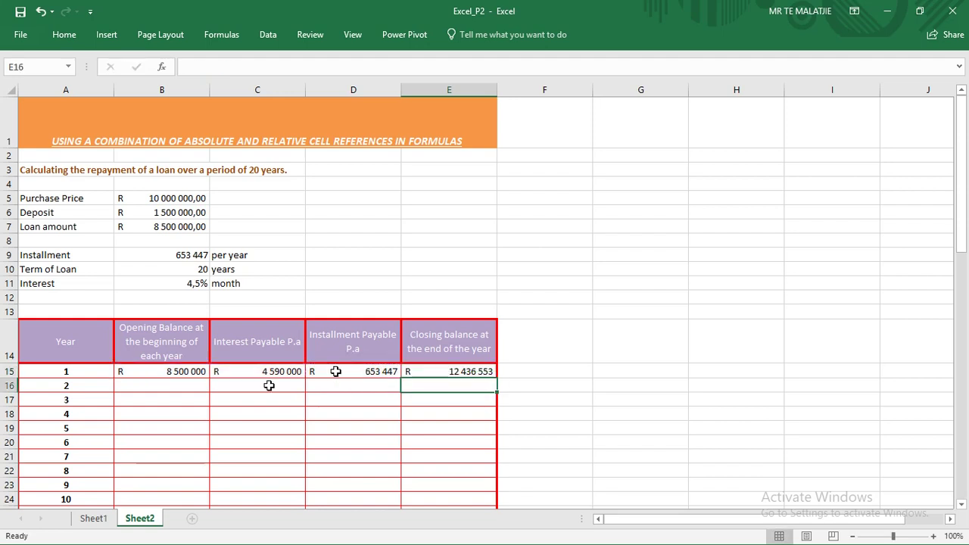
- Set the year 2 opening balance in B16 to the year 1 closing balance with =E15
left_click(187, 384)
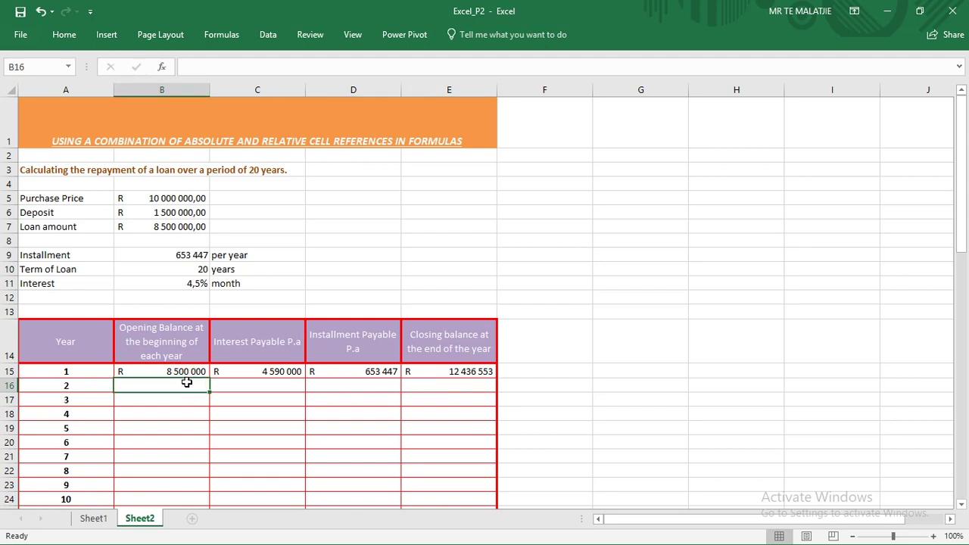
type("=")
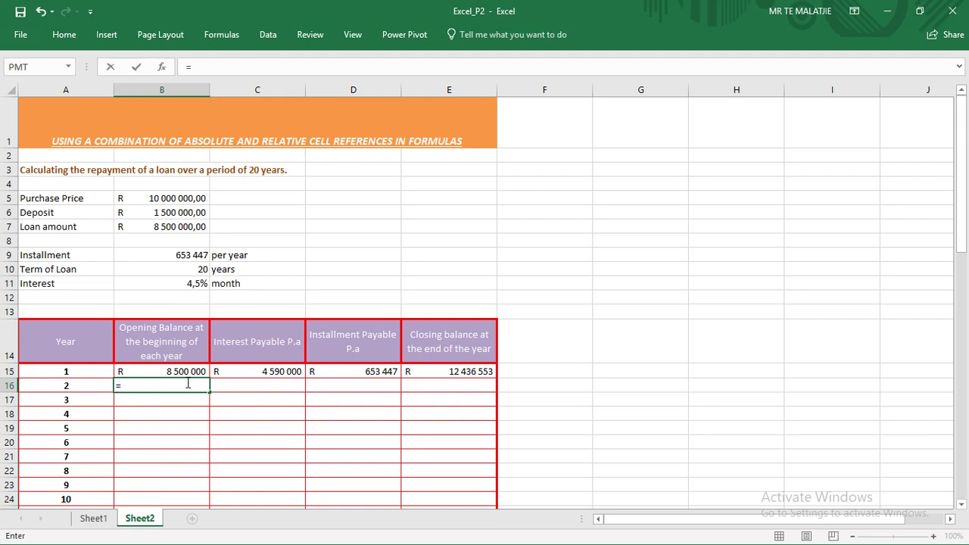
left_click(436, 377)
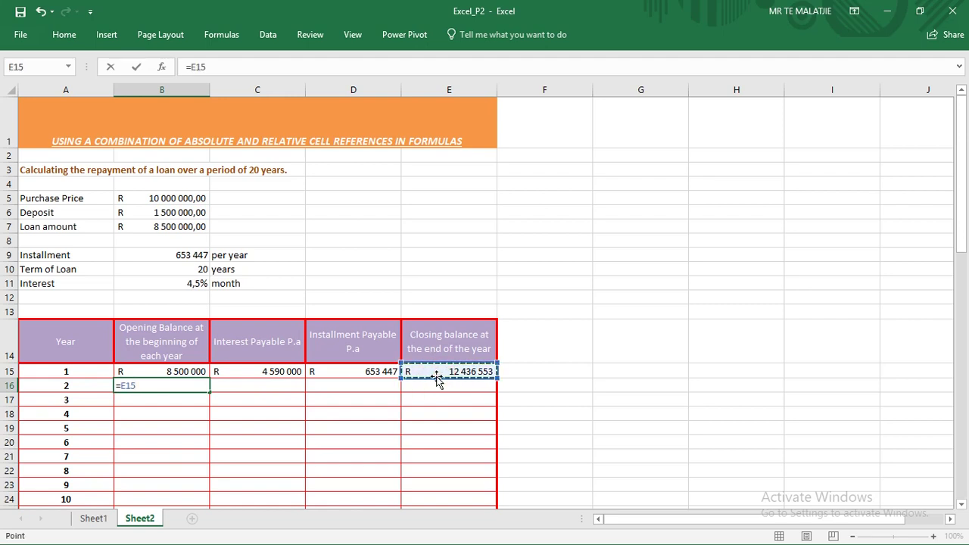
key("Return")
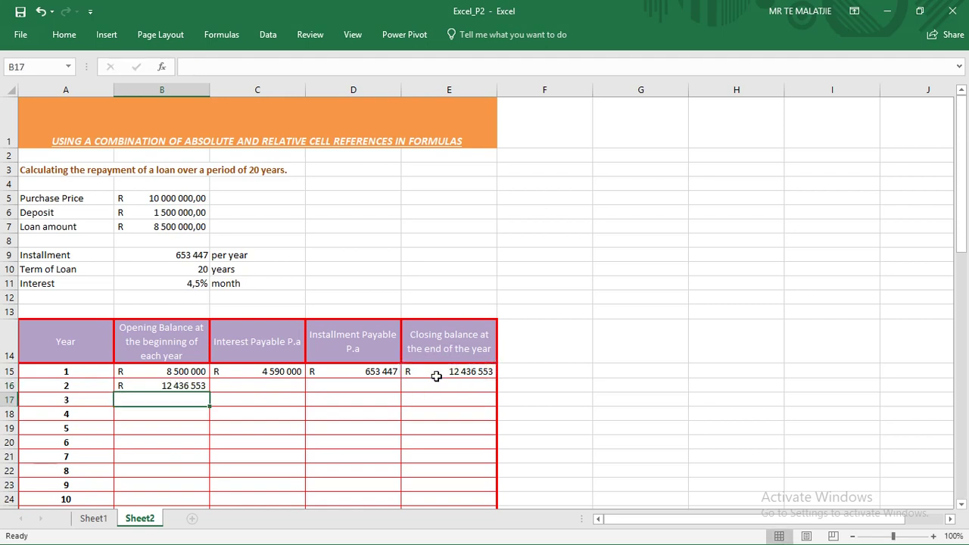
- Calculate the year 2 interest payable in C16 with =B16*$B$11*12, keeping the interest rate reference absolute
left_click(284, 390)
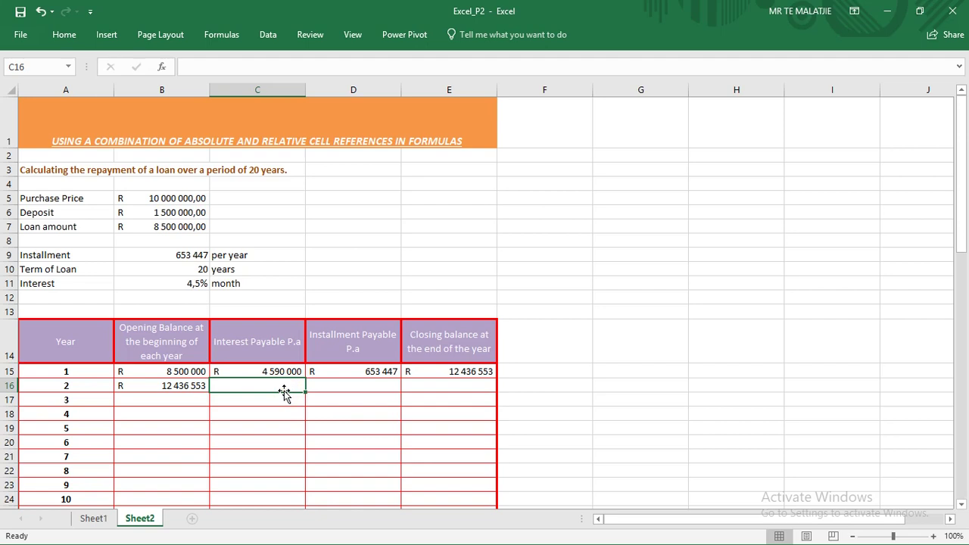
type("=")
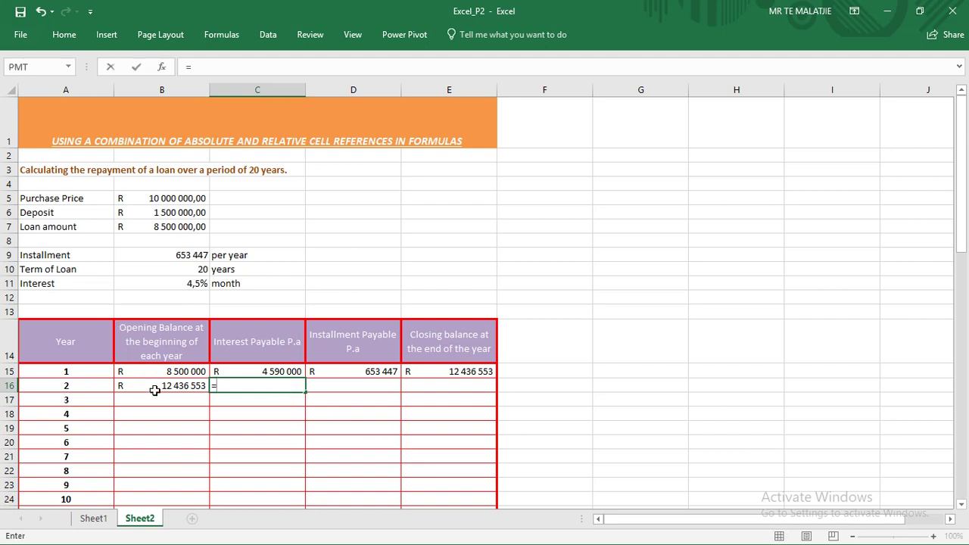
left_click(155, 390)
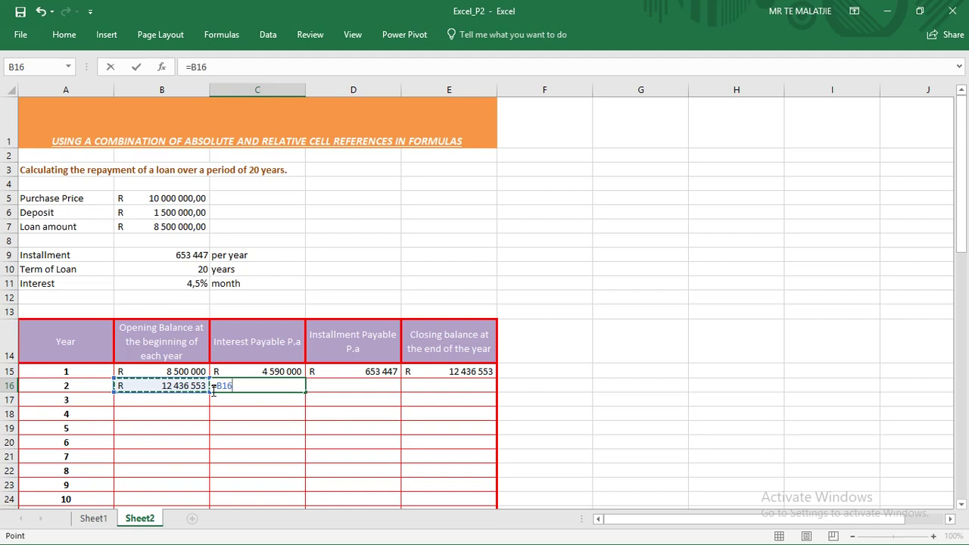
type("*")
left_click(182, 283)
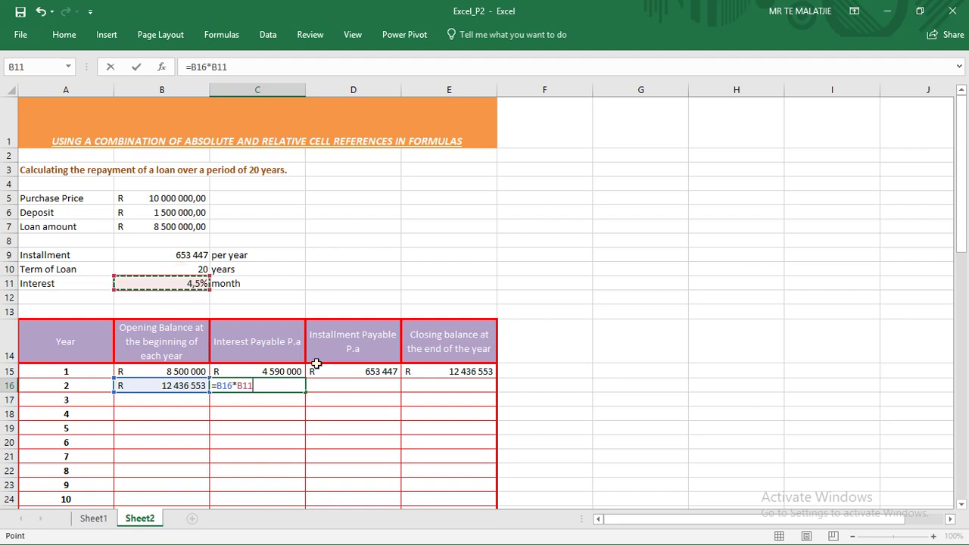
left_click(244, 386)
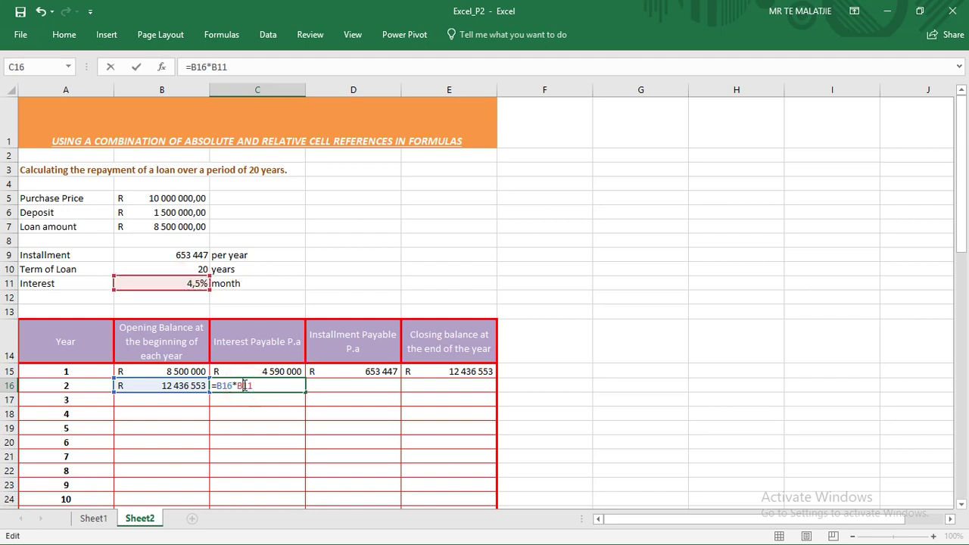
type("$")
left_click(237, 386)
type("$")
left_click(268, 384)
type("*12")
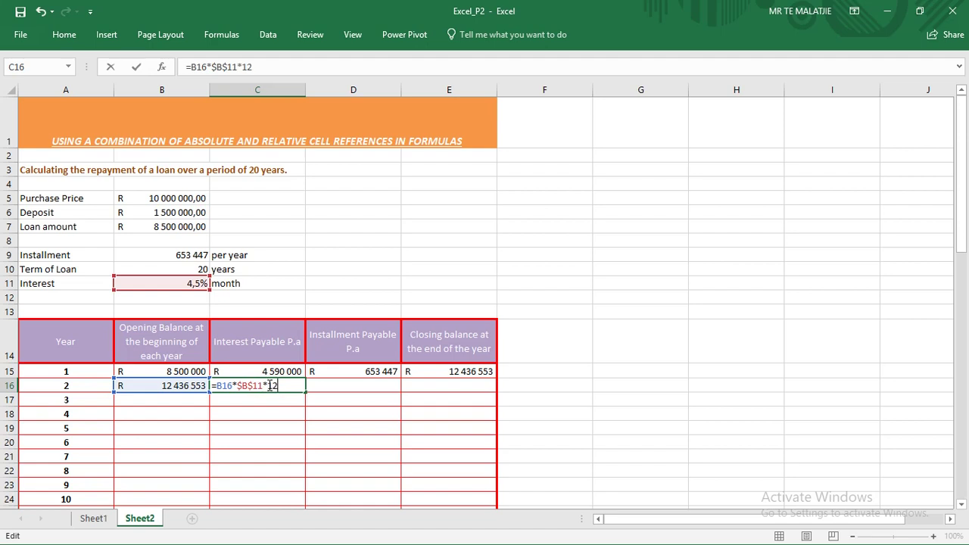
key("Return")
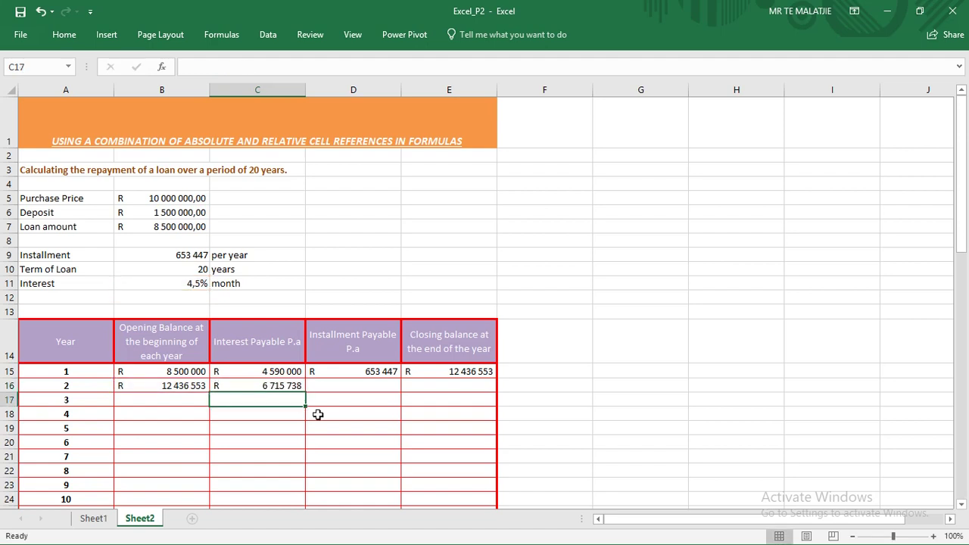
- Set the year 2 installment payable in D16 to the calculated installment with the absolute reference =$B$9
left_click(323, 386)
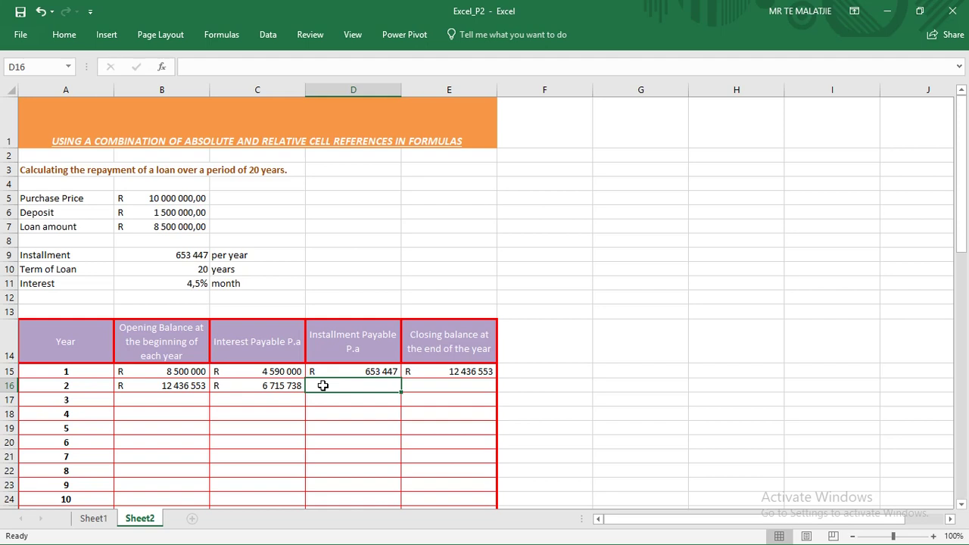
type("=")
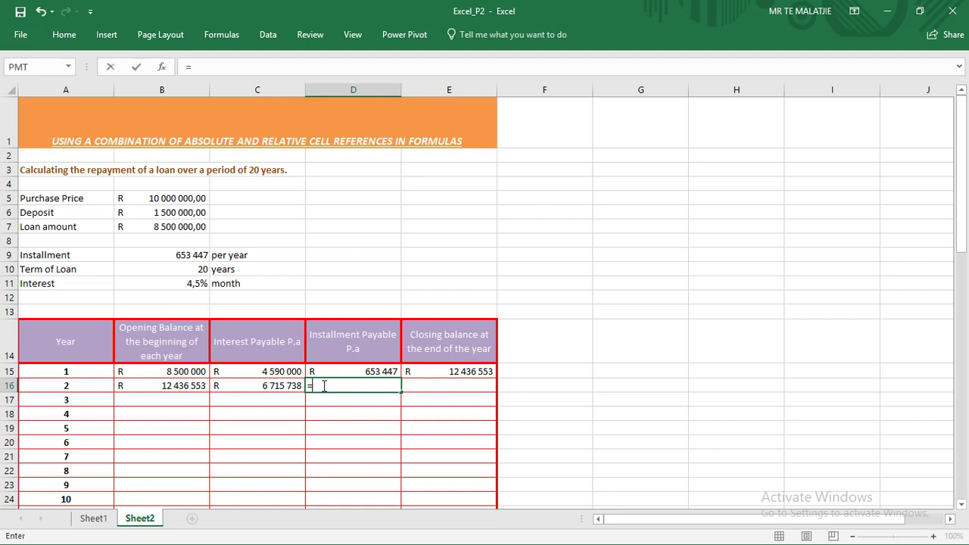
left_click(189, 258)
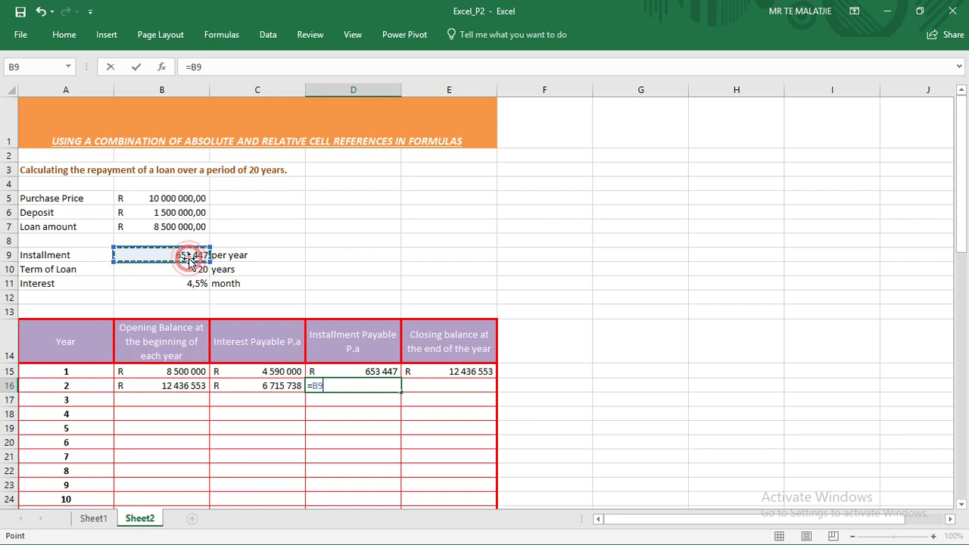
left_click(319, 385)
type("$")
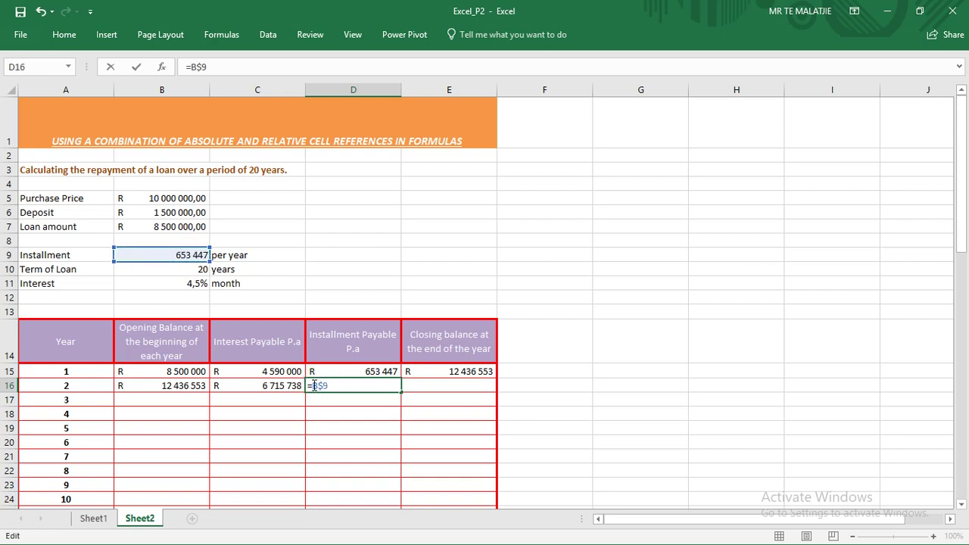
left_click(314, 386)
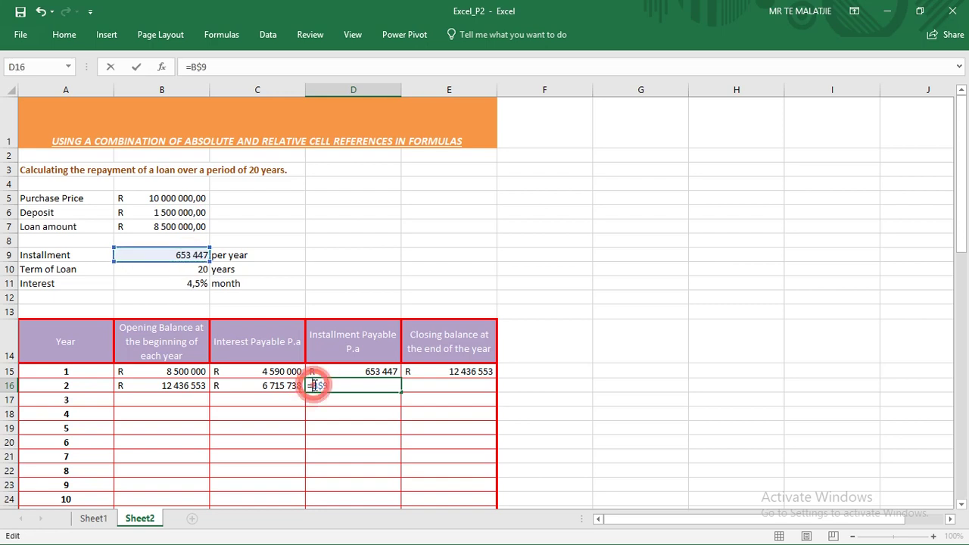
type("$")
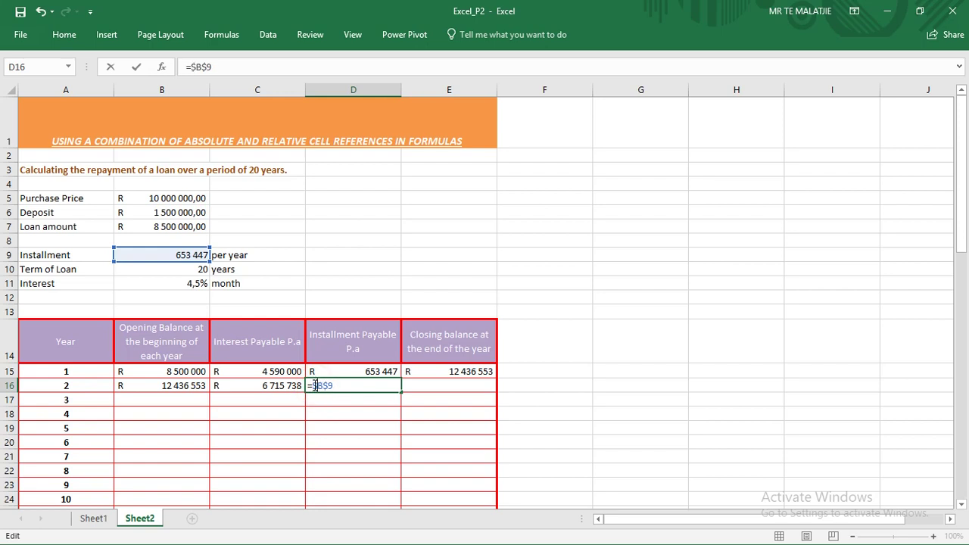
key("Return")
- Calculate the year 2 closing balance in E16 with =B16+C16-D16, using relative references
left_click(420, 388)
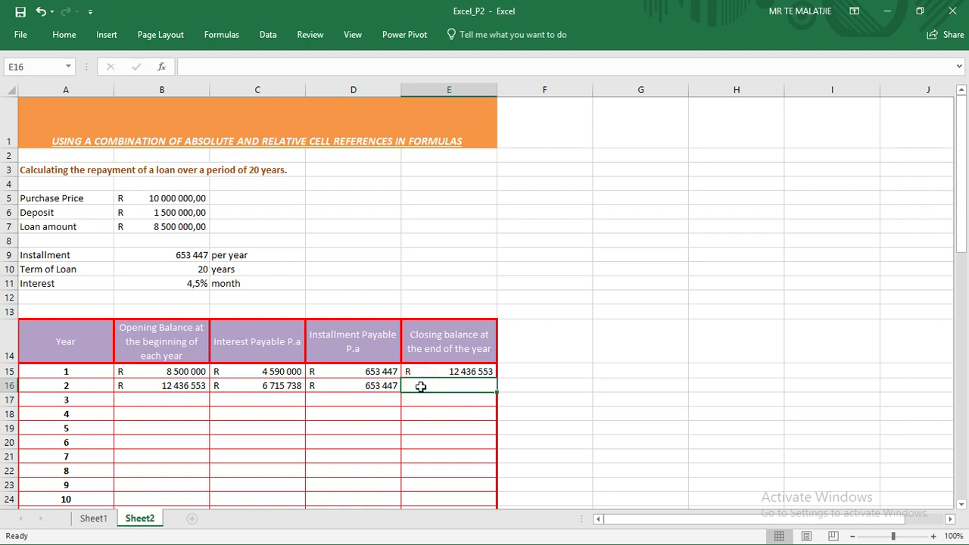
type("=")
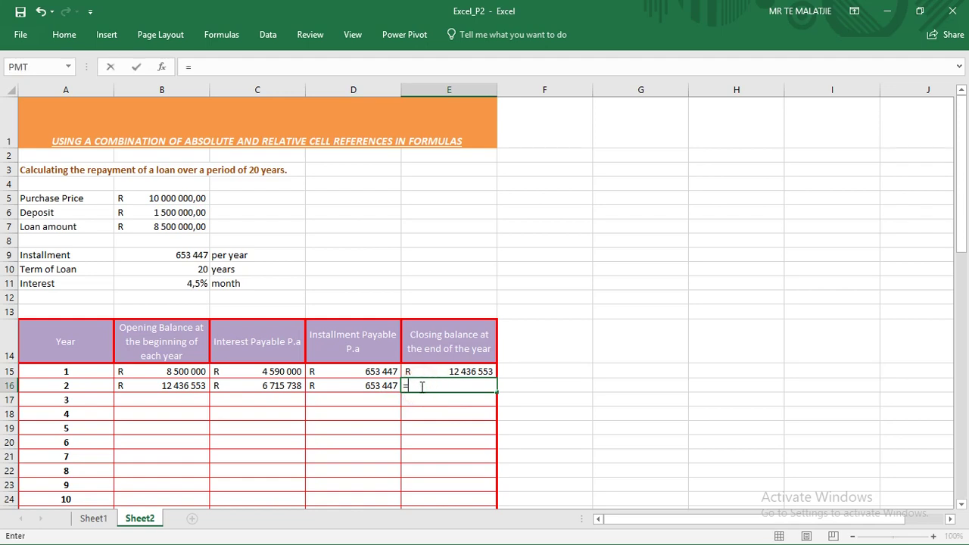
left_click(191, 387)
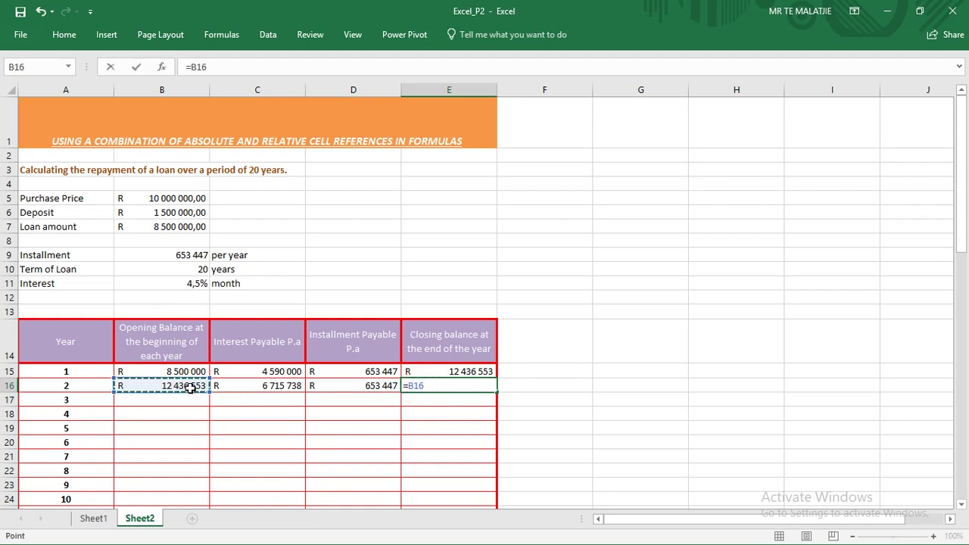
type("+")
left_click(232, 385)
type("-")
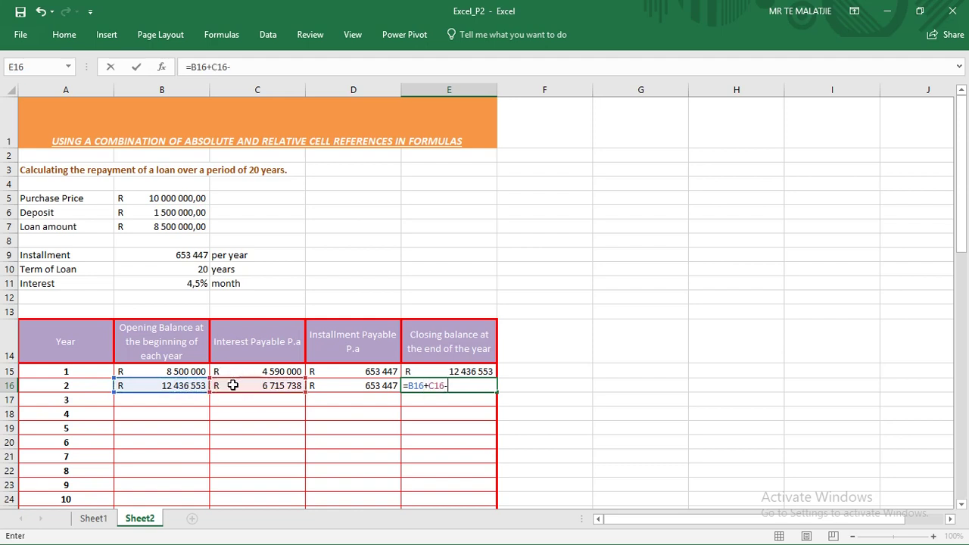
left_click(347, 383)
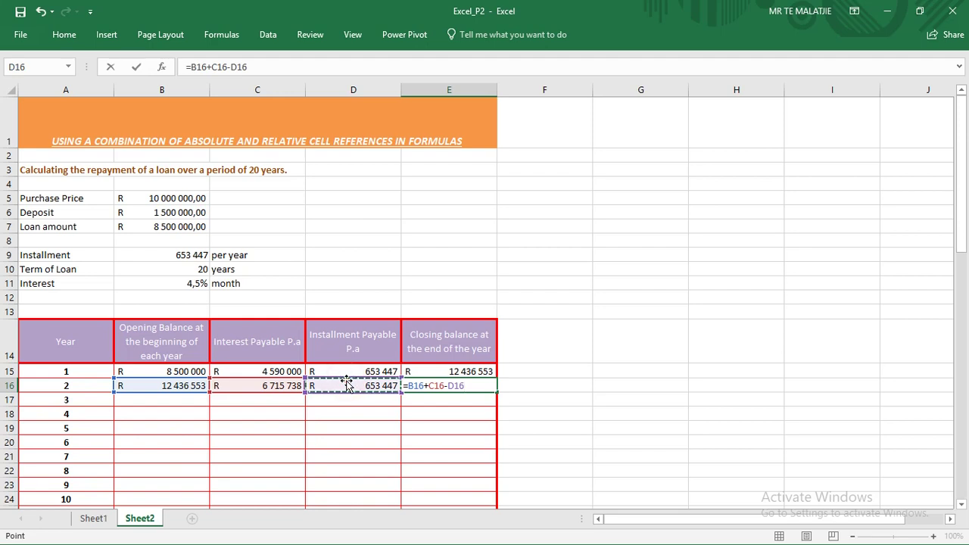
key("Return")
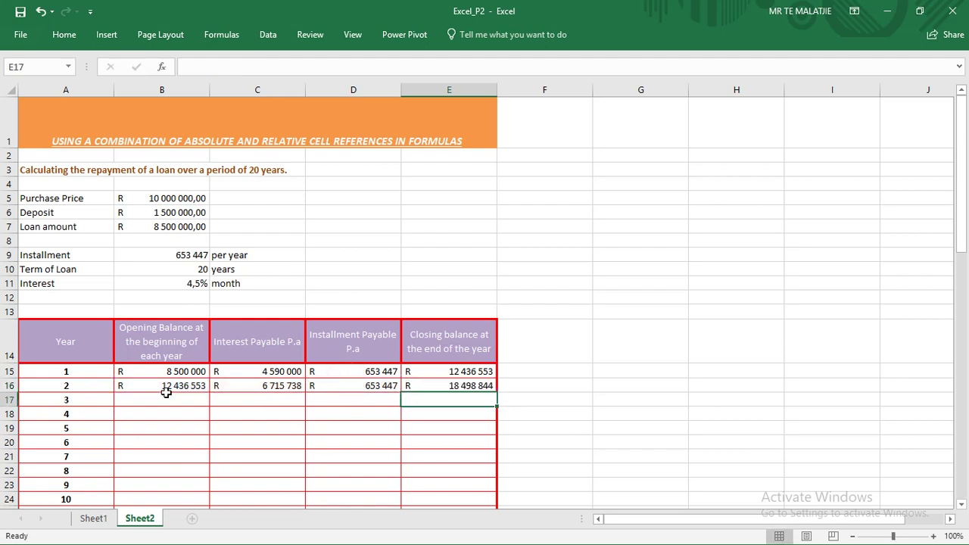
- Fill the year 2 formulas in B16:E16 down through year 20 in row 34
left_click(119, 386)
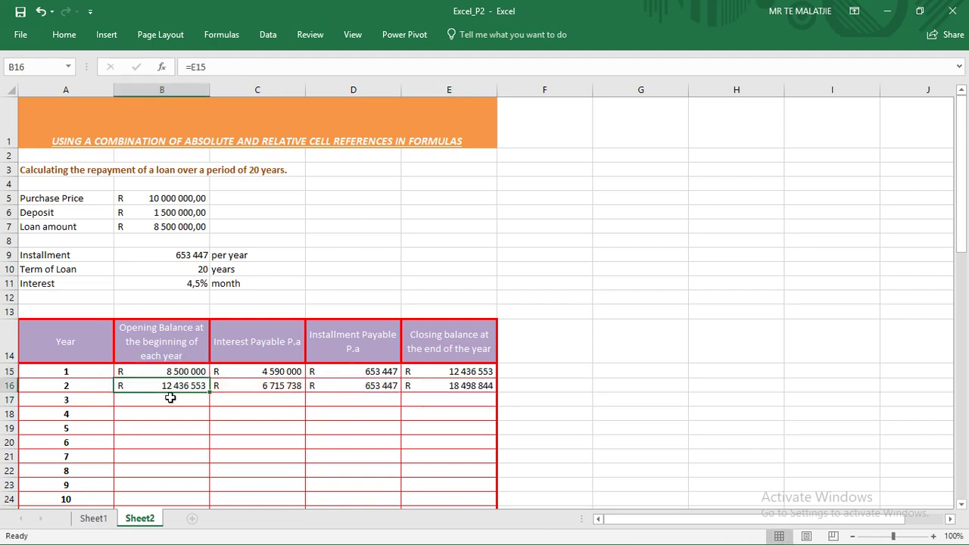
left_click_drag(219, 388, 441, 387)
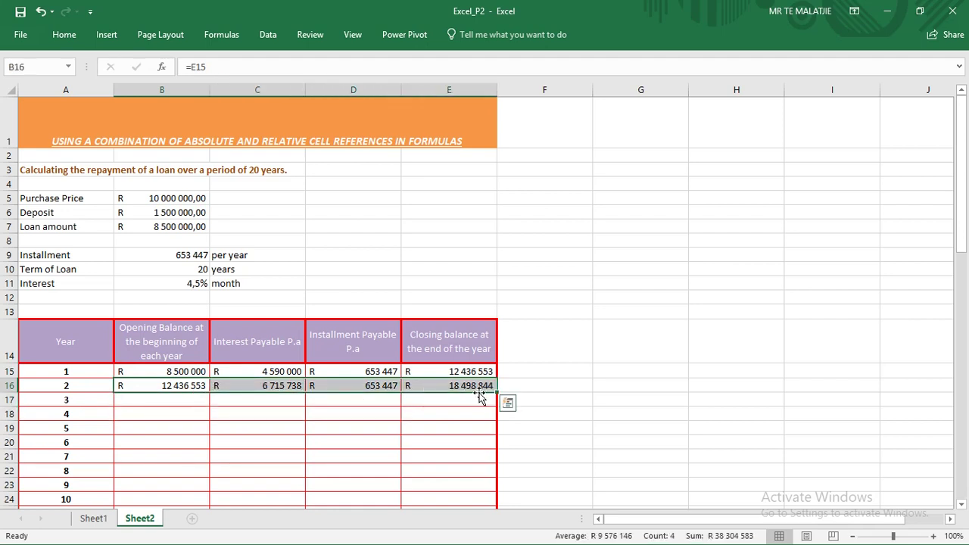
mouse_move(496, 391)
left_mouse_down()
mouse_move(490, 528)
mouse_move(496, 380)
left_mouse_up()
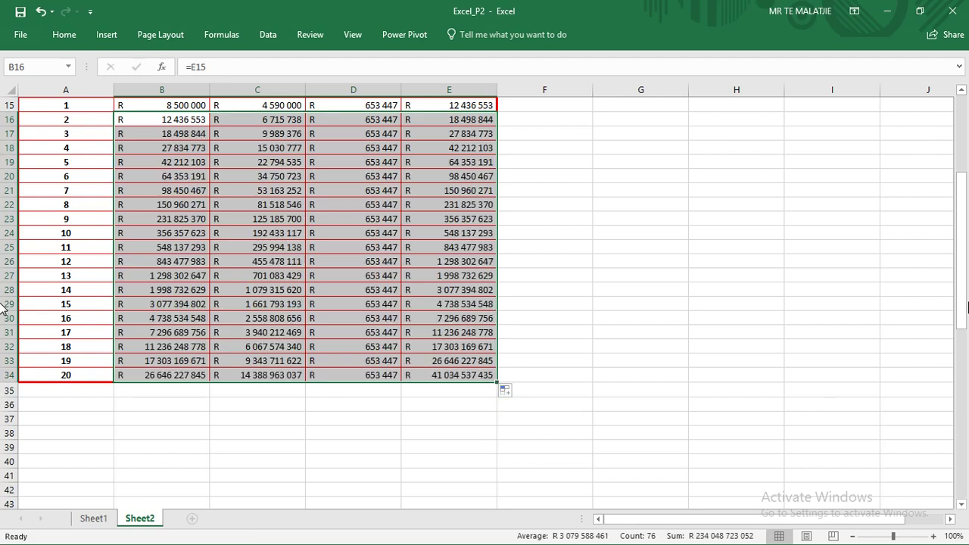
- Examine the formulas in rows 15 to 17 of the repayment table to compare their absolute and relative references
left_click_drag(962, 276, 962, 244)
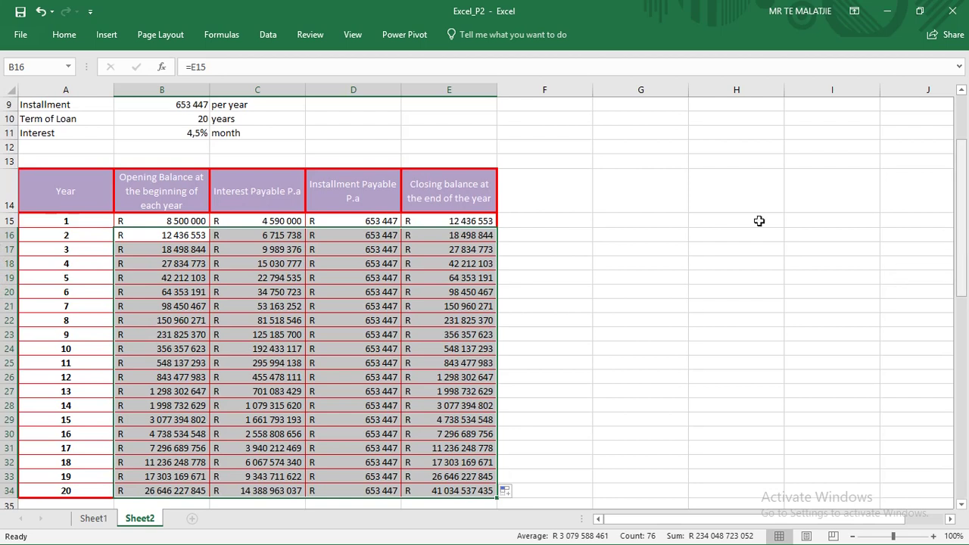
left_click(344, 249)
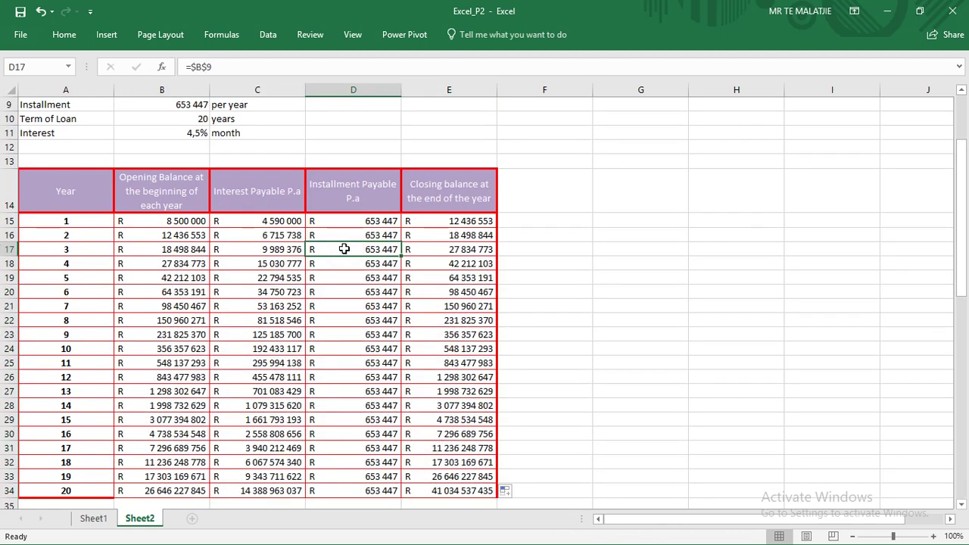
left_click(277, 250)
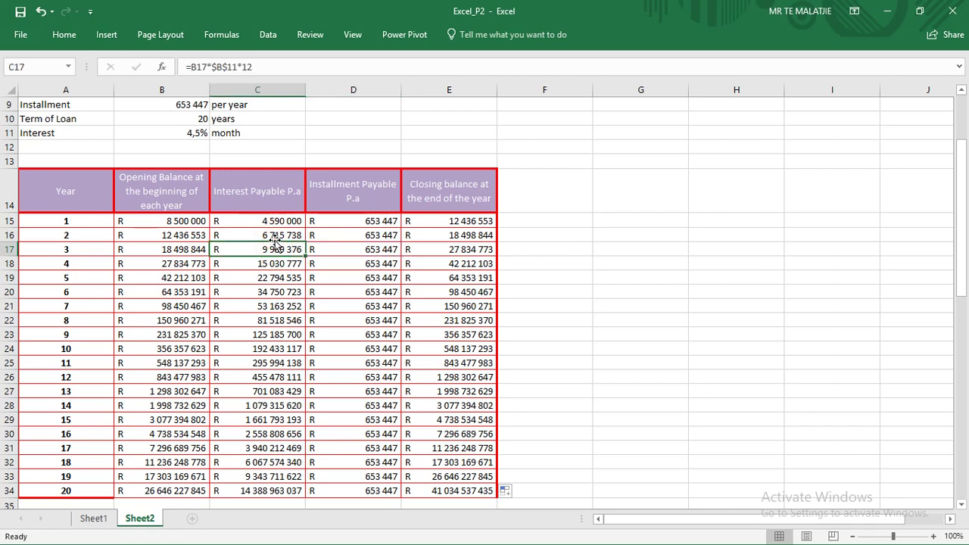
left_click(269, 235)
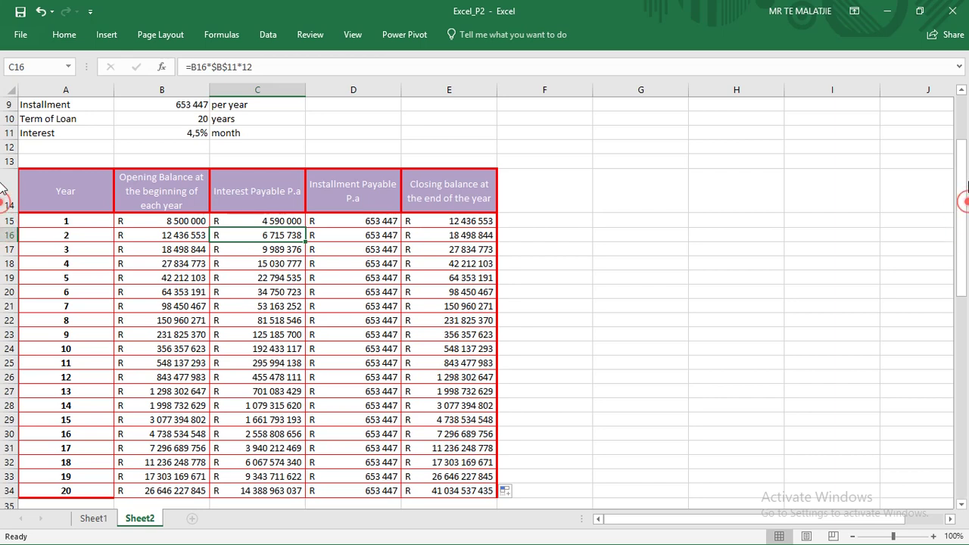
left_click_drag(964, 193, 960, 123)
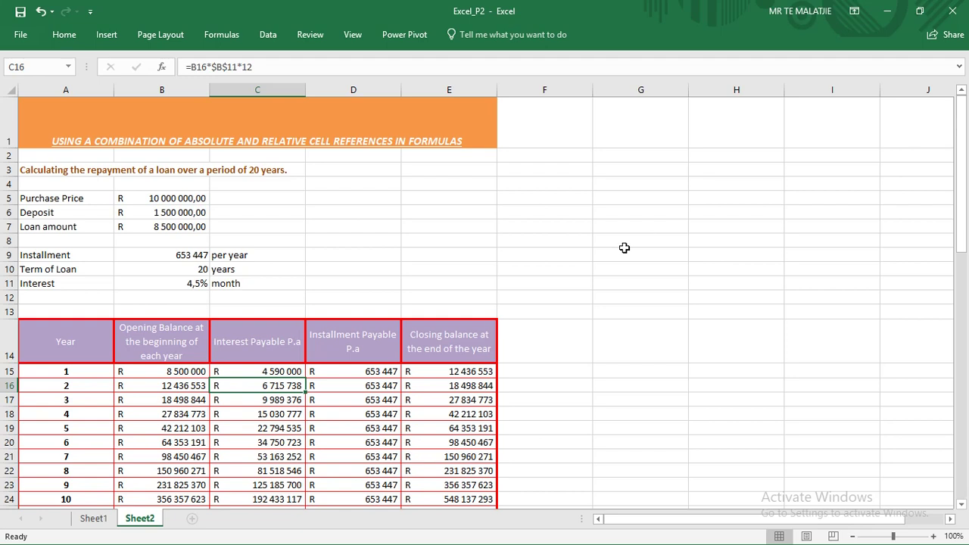
left_click(142, 387)
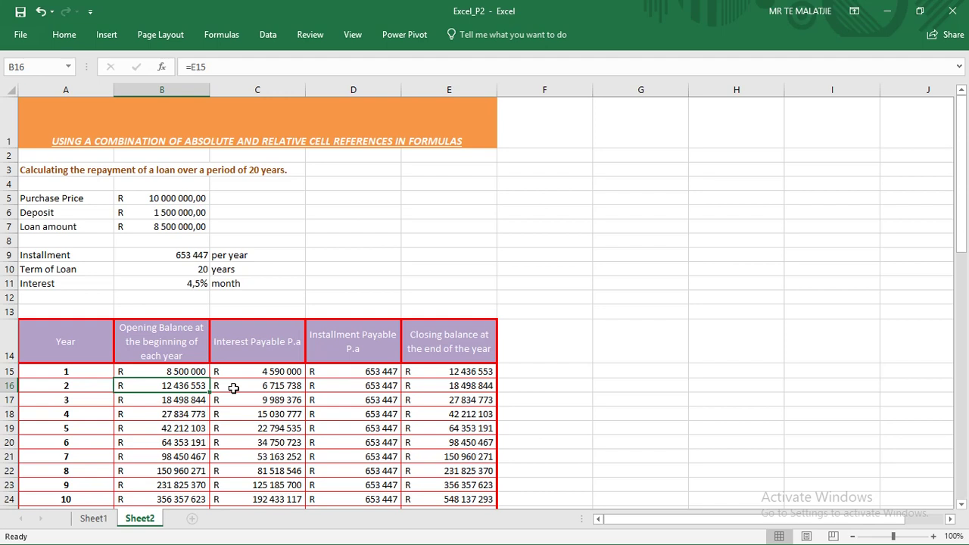
left_click(430, 376)
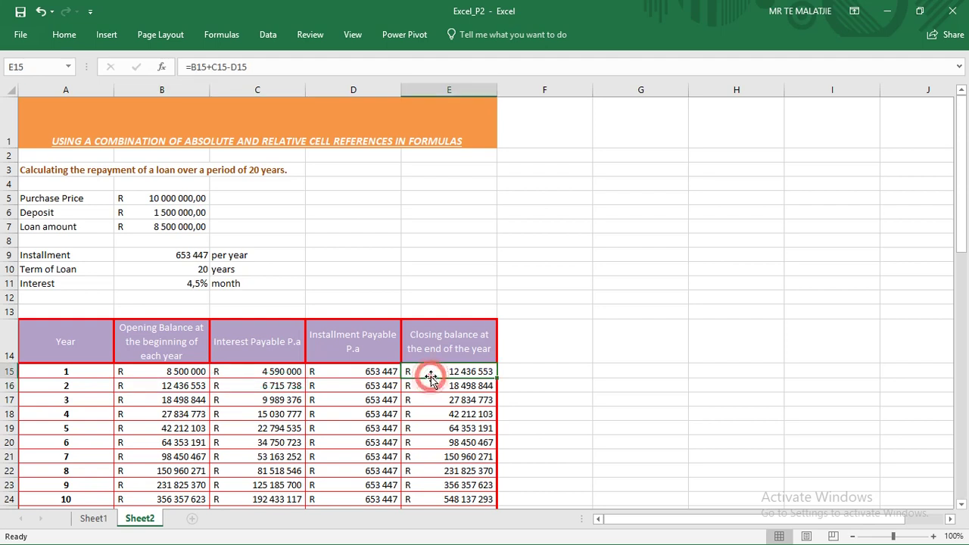
left_click(191, 374)
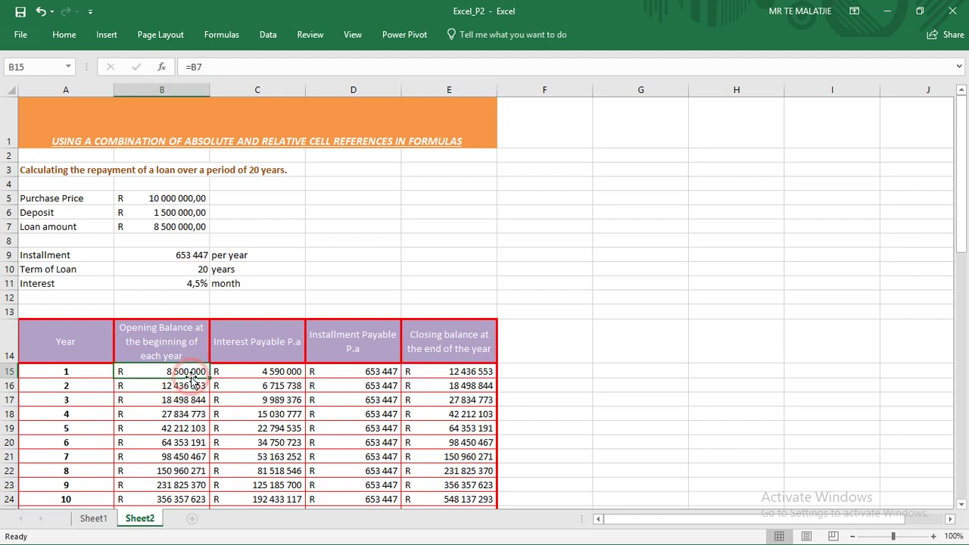
left_click(174, 387)
left_click(176, 371)
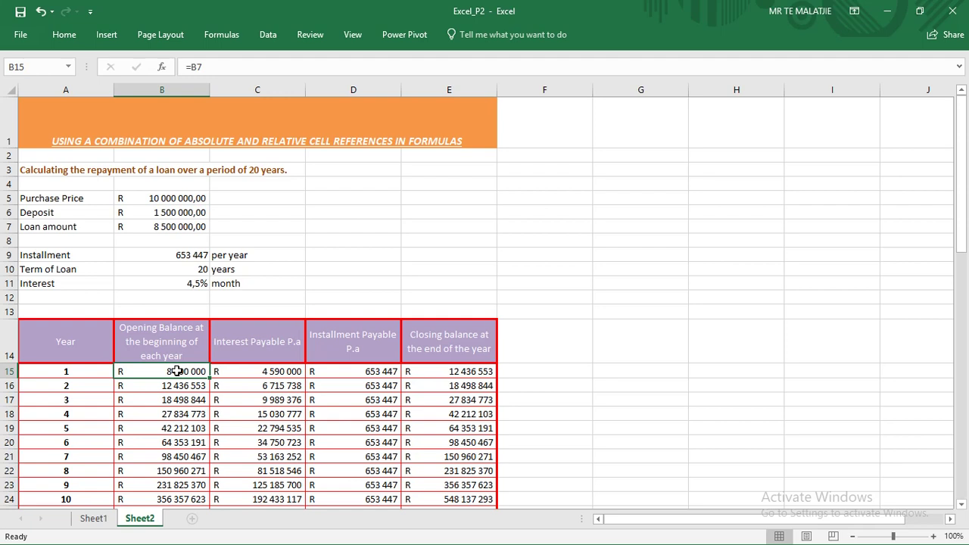
left_click(286, 371)
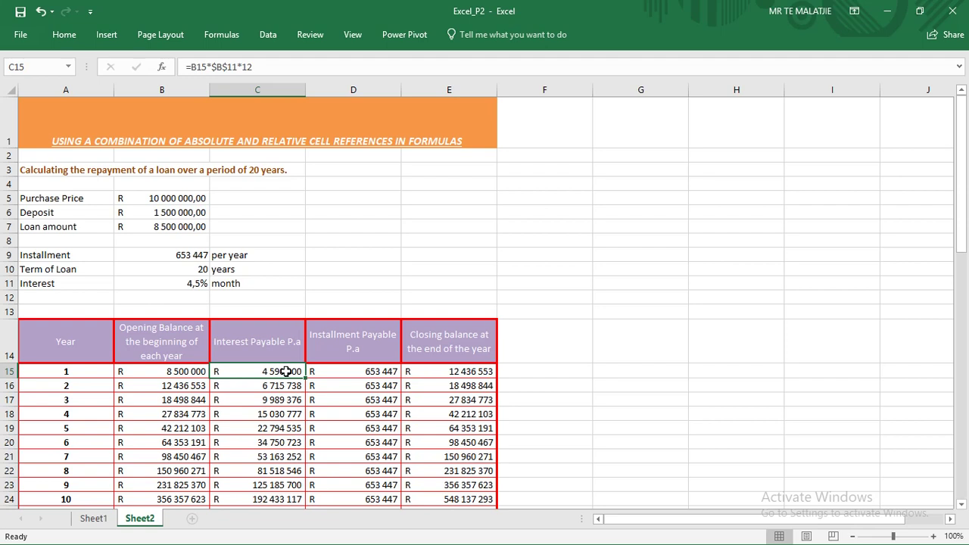
left_click(329, 373)
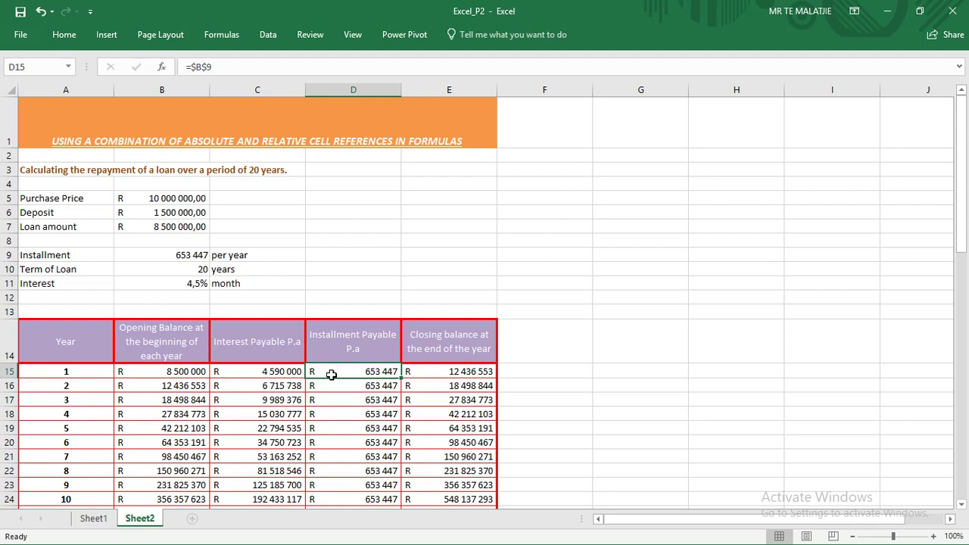
- Change the Rate argument of the PMT installment formula in B9 to B11*12 and check the repayment table through year 20
left_click(184, 256)
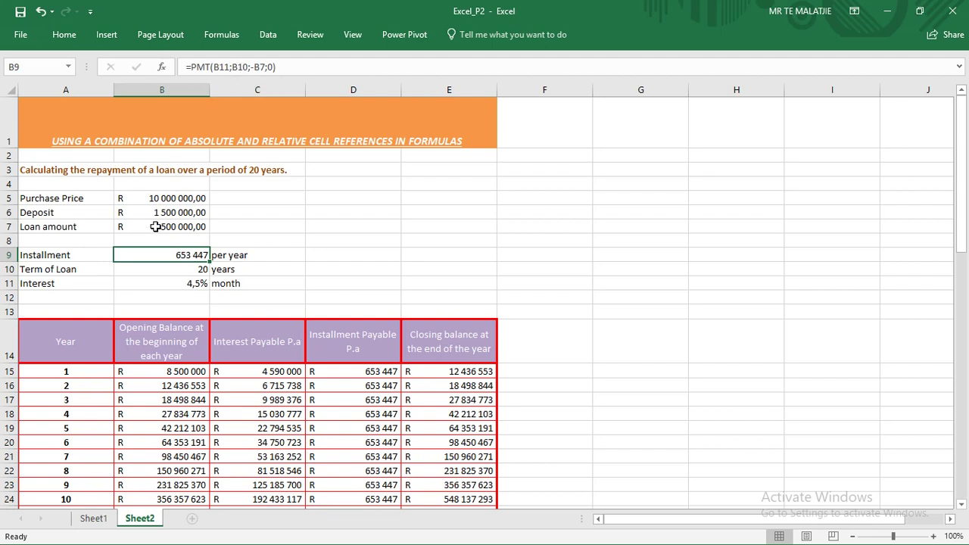
left_click(162, 69)
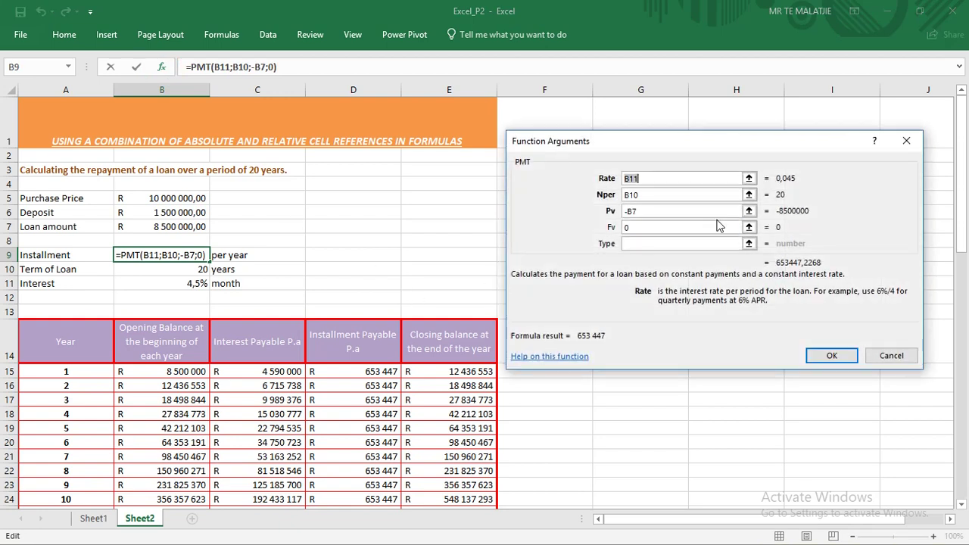
left_click(661, 178)
type("*12")
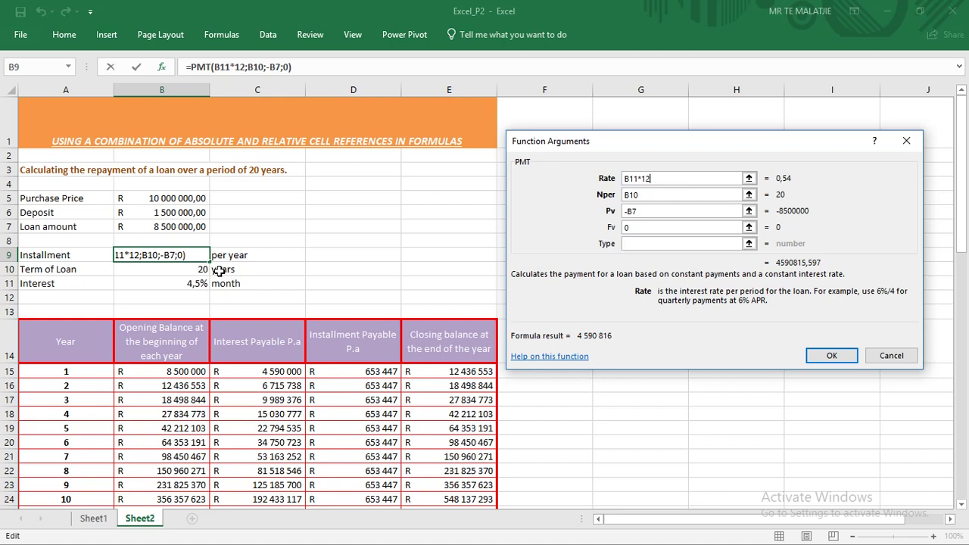
left_click(831, 357)
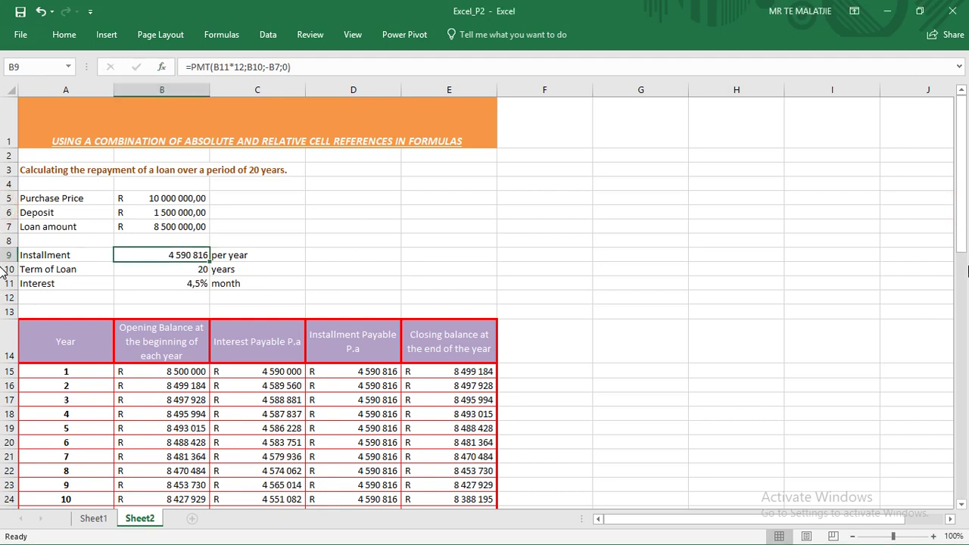
left_click_drag(963, 228, 961, 234)
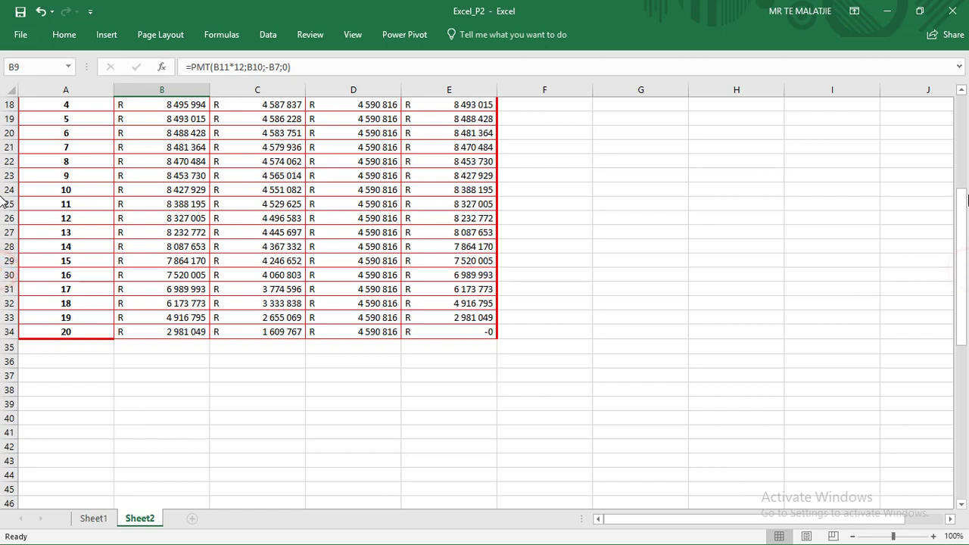
left_click_drag(964, 211, 965, 124)
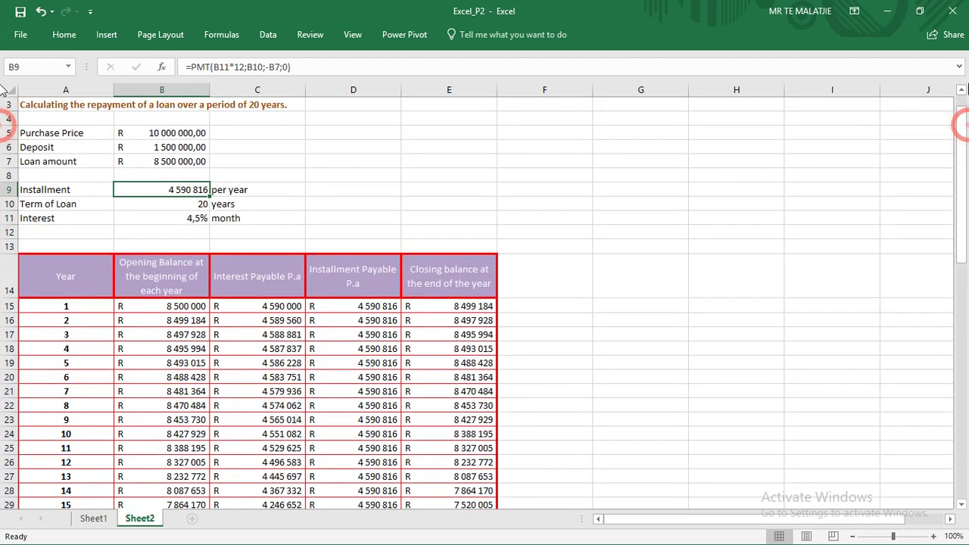
left_click_drag(962, 153, 965, 117)
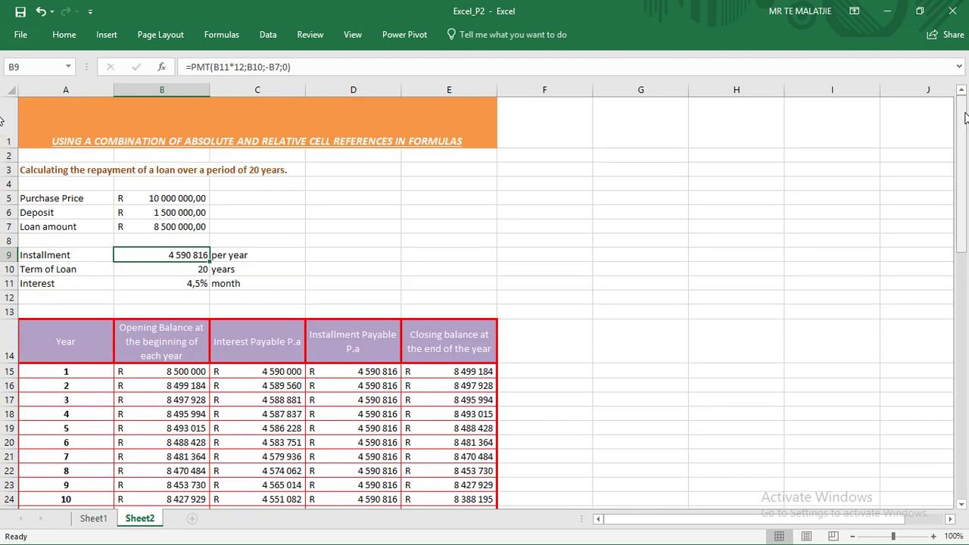